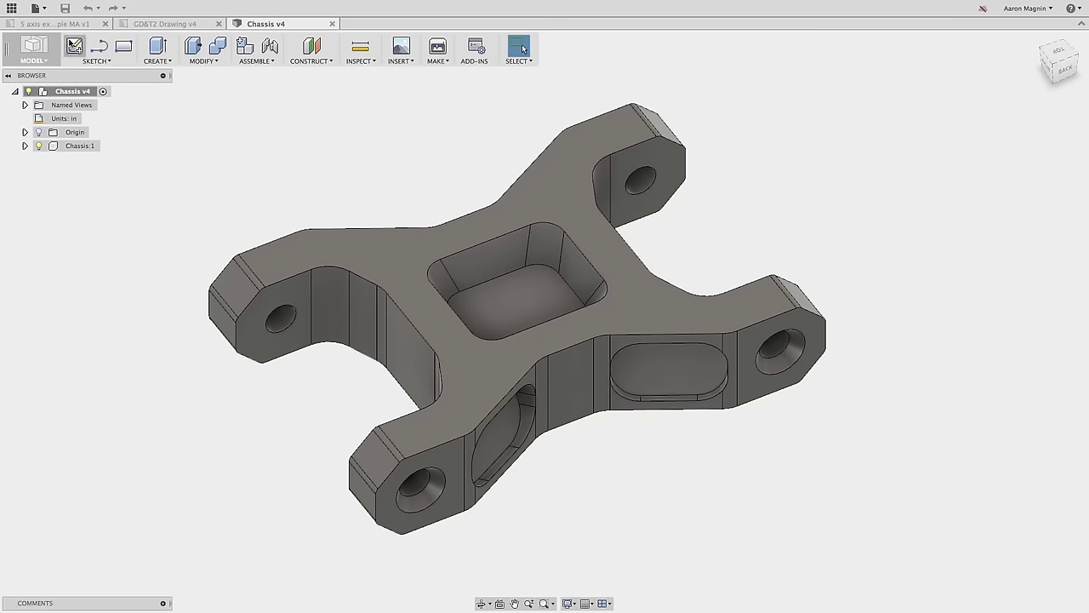
Create a new drawing from the design referencing only the Chassis component, with ASME standard, inch units and B (17in x 11in) sheet.
{"action": "left_click", "coordinate": [37, 8]}
{"action": "mouse_move", "coordinate": [76, 54]}
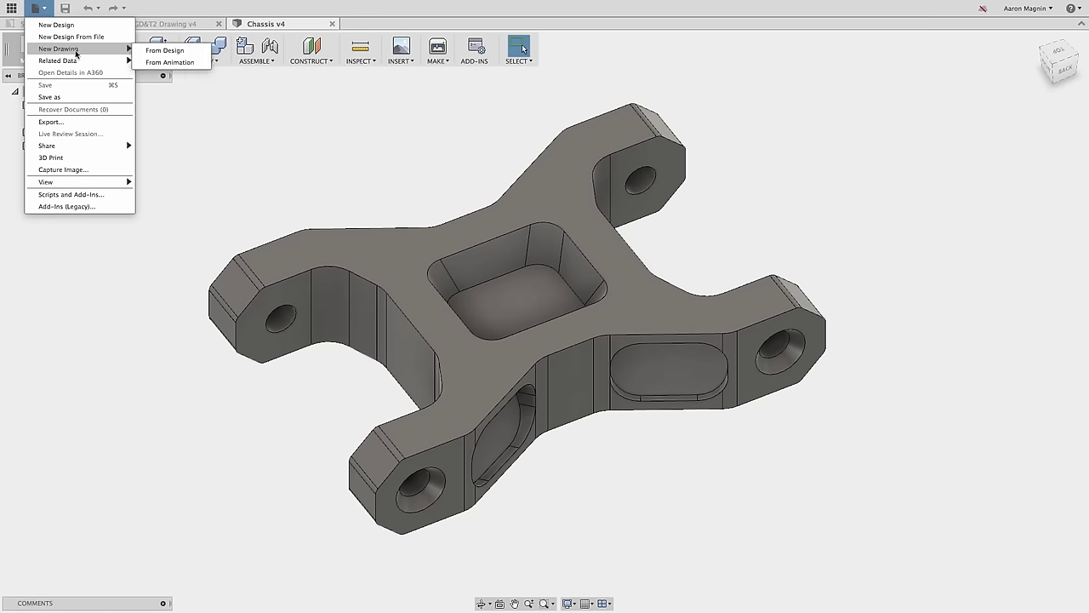
{"action": "left_click", "coordinate": [164, 51]}
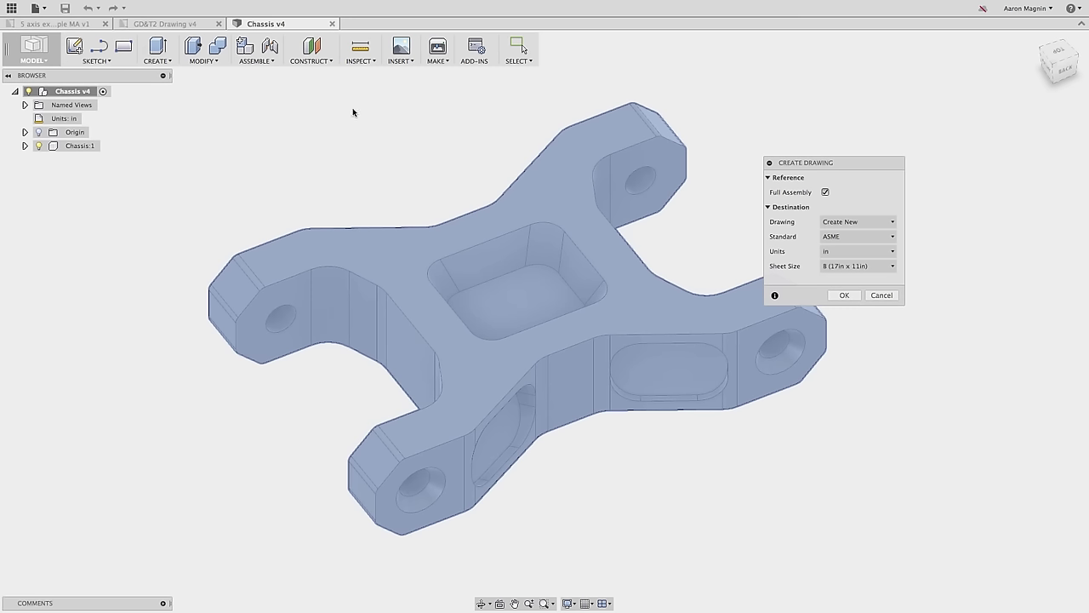
{"action": "left_click", "coordinate": [824, 192]}
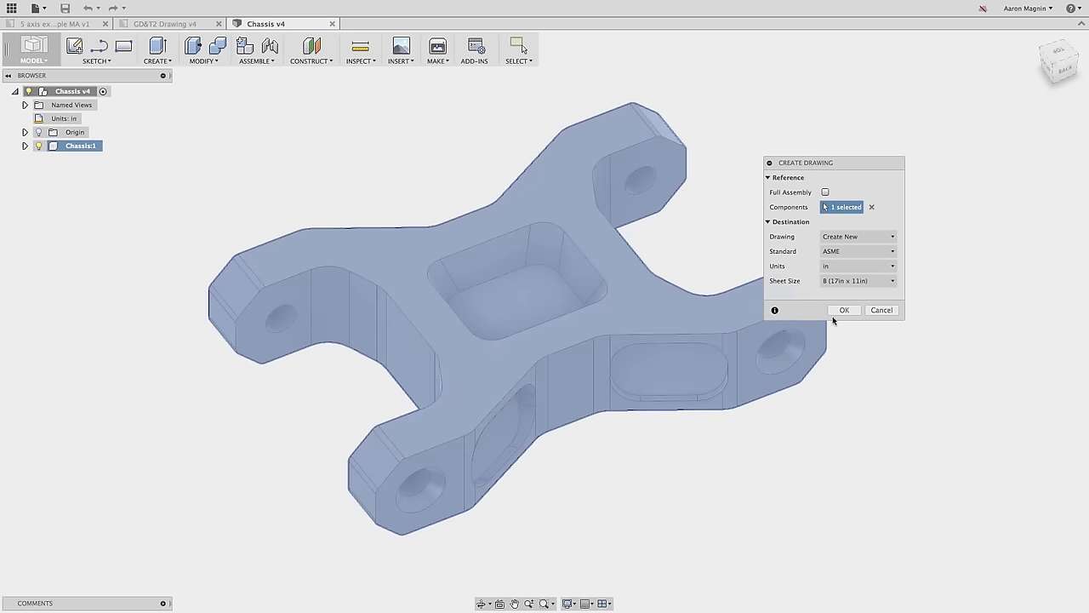
{"action": "left_click", "coordinate": [839, 311]}
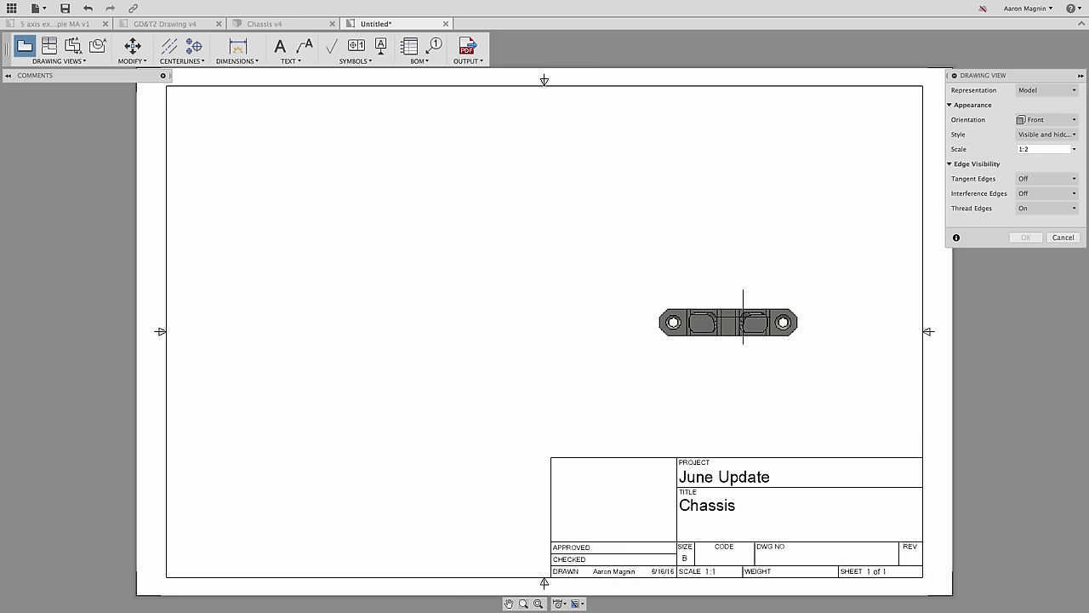
Place a Top base view of the chassis in the sheet's upper left area, shaded with visible edges at 1:1 scale.
{"action": "left_click", "coordinate": [1042, 119]}
{"action": "left_click", "coordinate": [1034, 182]}
{"action": "left_click", "coordinate": [1045, 134]}
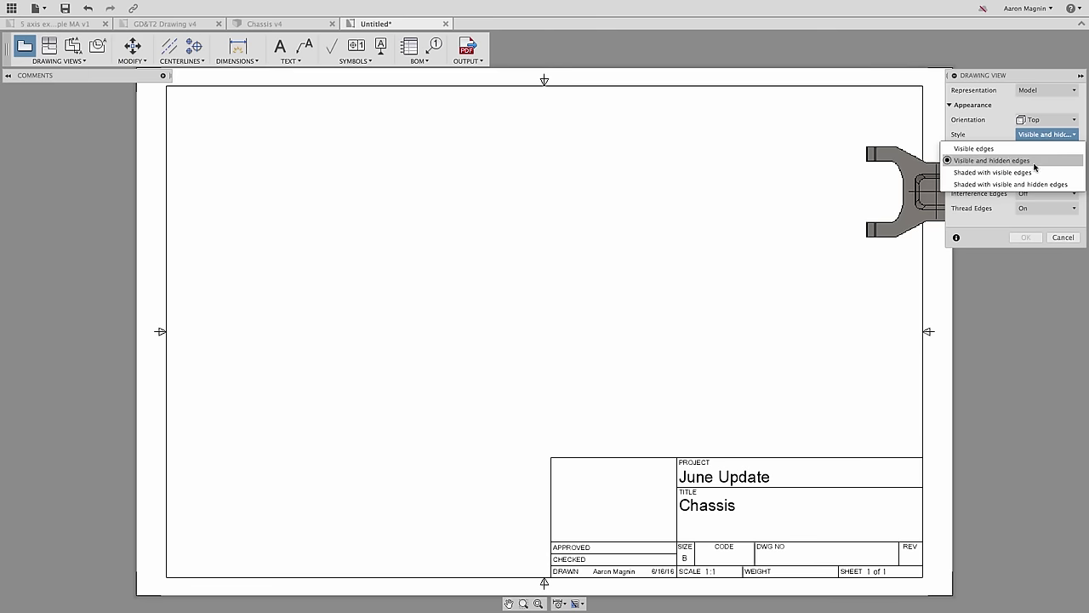
{"action": "left_click", "coordinate": [1035, 173]}
{"action": "left_click", "coordinate": [1037, 150]}
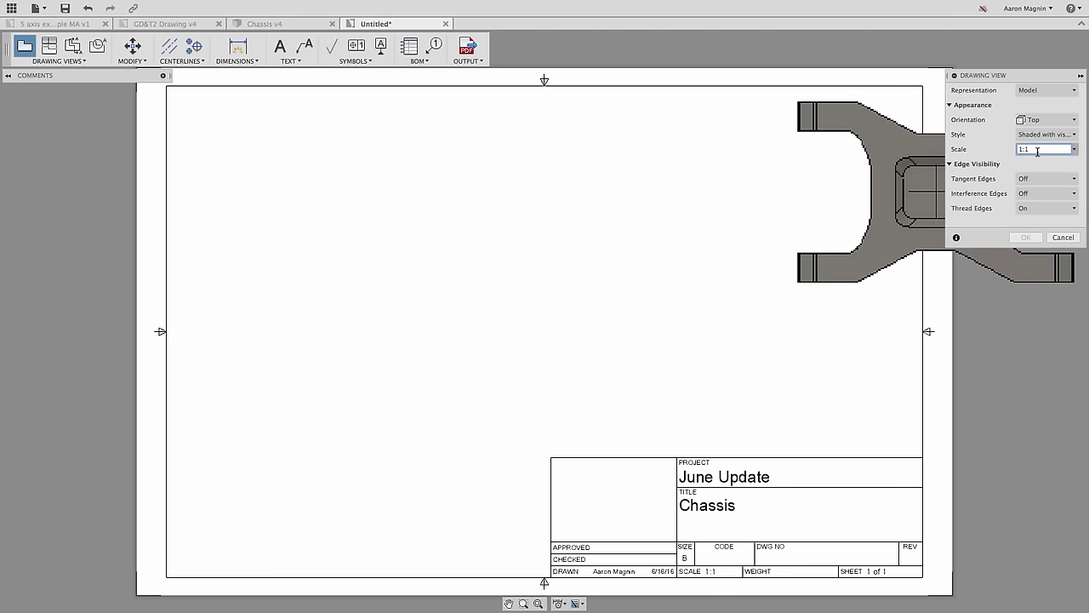
{"action": "left_click", "coordinate": [424, 248]}
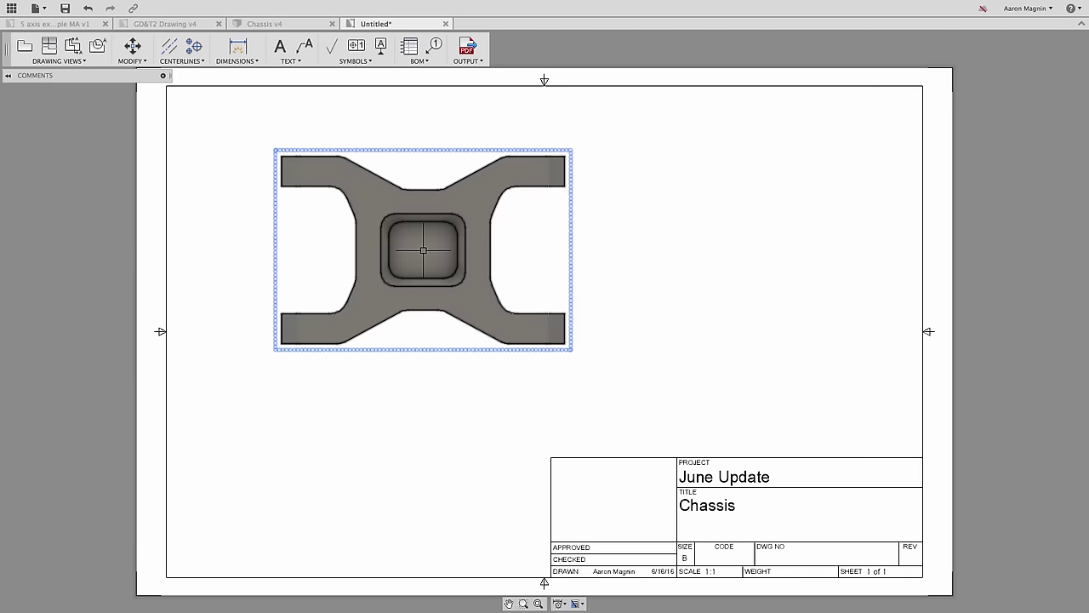
{"action": "left_click", "coordinate": [83, 61]}
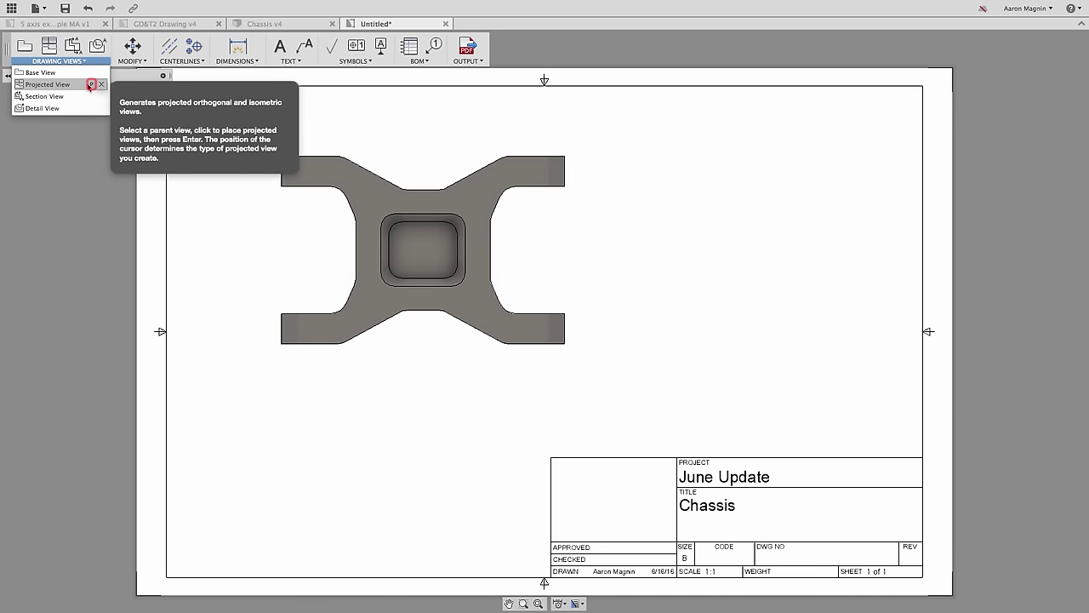
{"action": "left_click", "coordinate": [132, 62]}
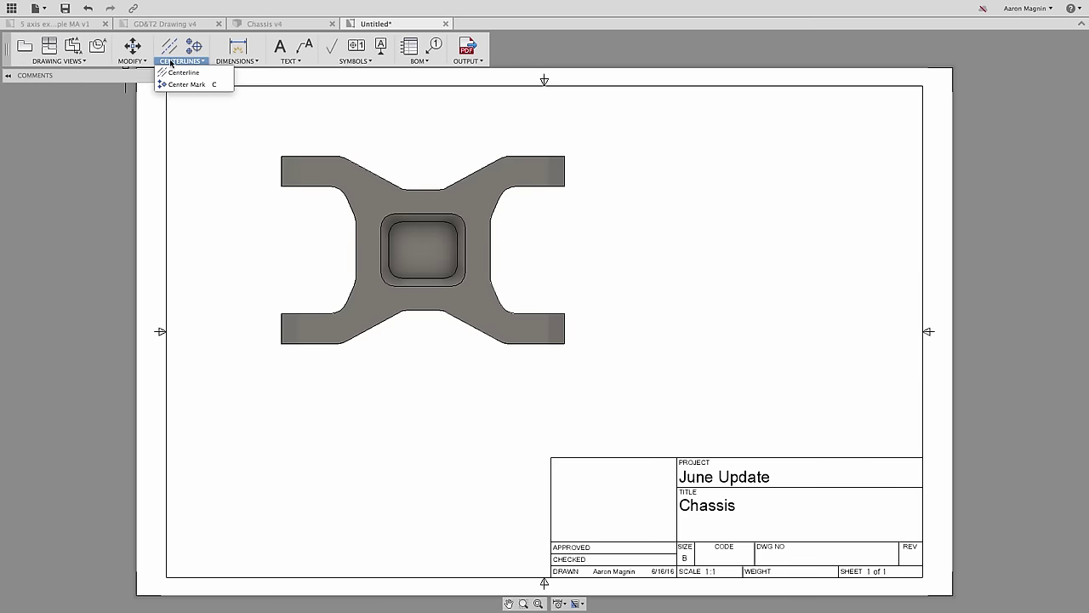
{"action": "mouse_move", "coordinate": [244, 63]}
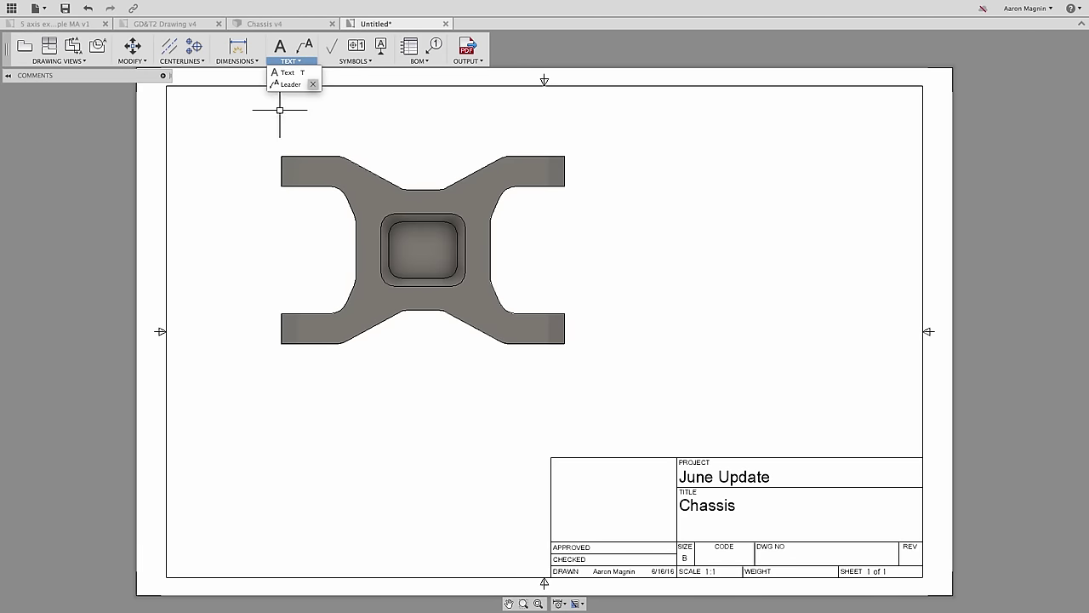
Project an orthogonal side view from the chassis base view and place it directly below.
{"action": "key", "text": "p"}
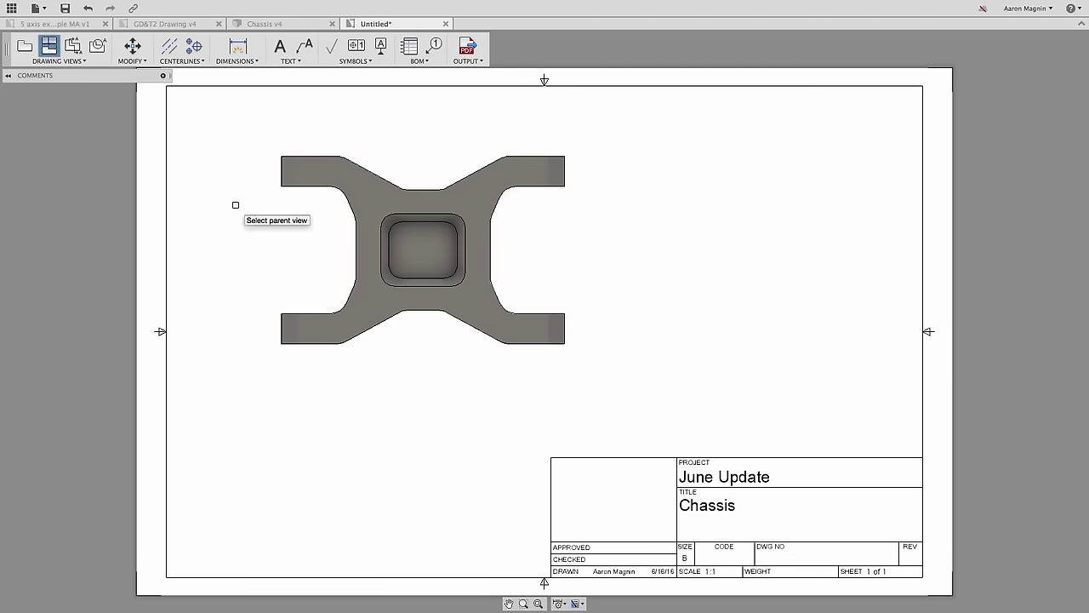
{"action": "left_click", "coordinate": [356, 214]}
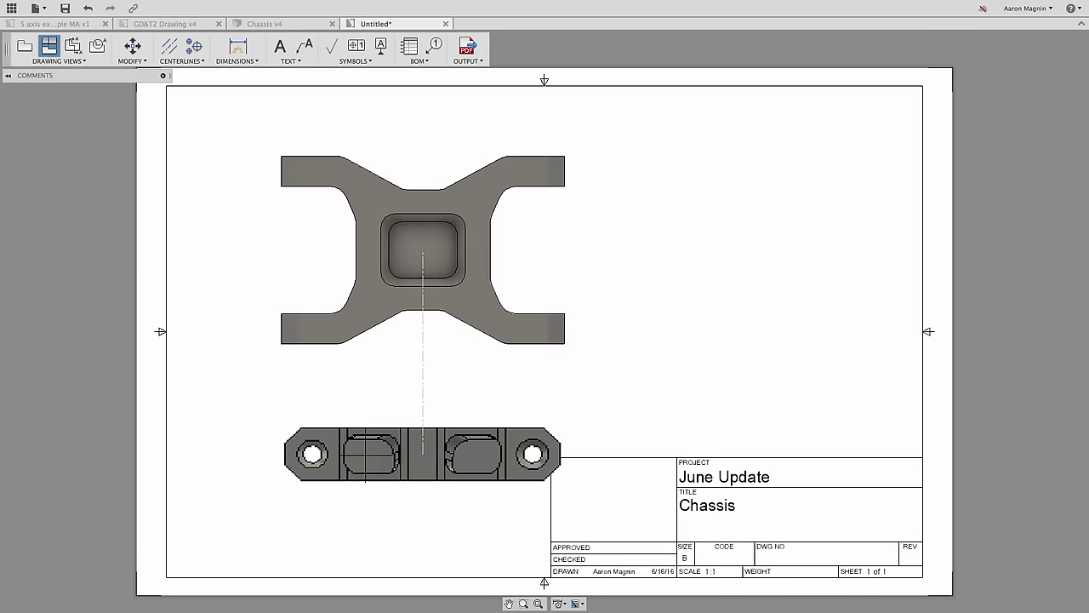
{"action": "left_click", "coordinate": [400, 460]}
Move the chassis top view left and slightly up on the sheet, clear of the title block.
{"action": "key", "text": "m"}
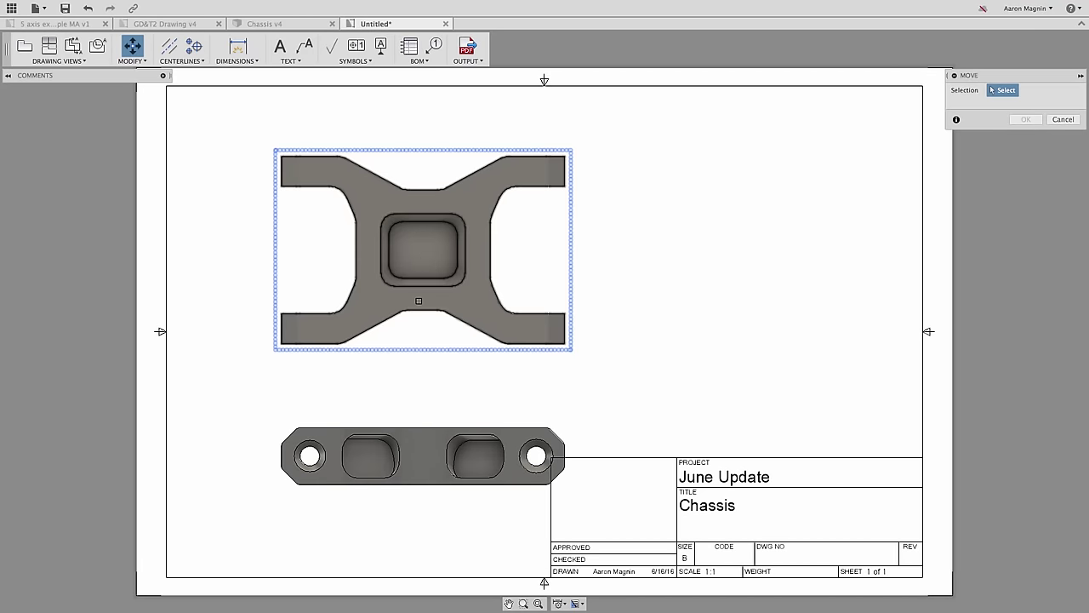
{"action": "left_click", "coordinate": [417, 299]}
{"action": "left_click", "coordinate": [1001, 105]}
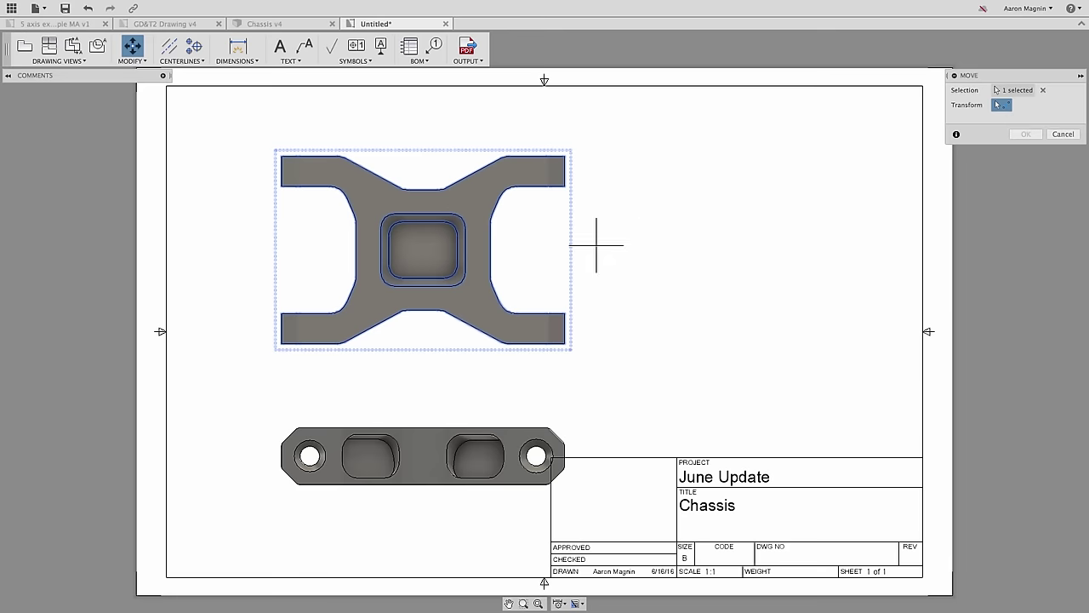
{"action": "left_click", "coordinate": [457, 250]}
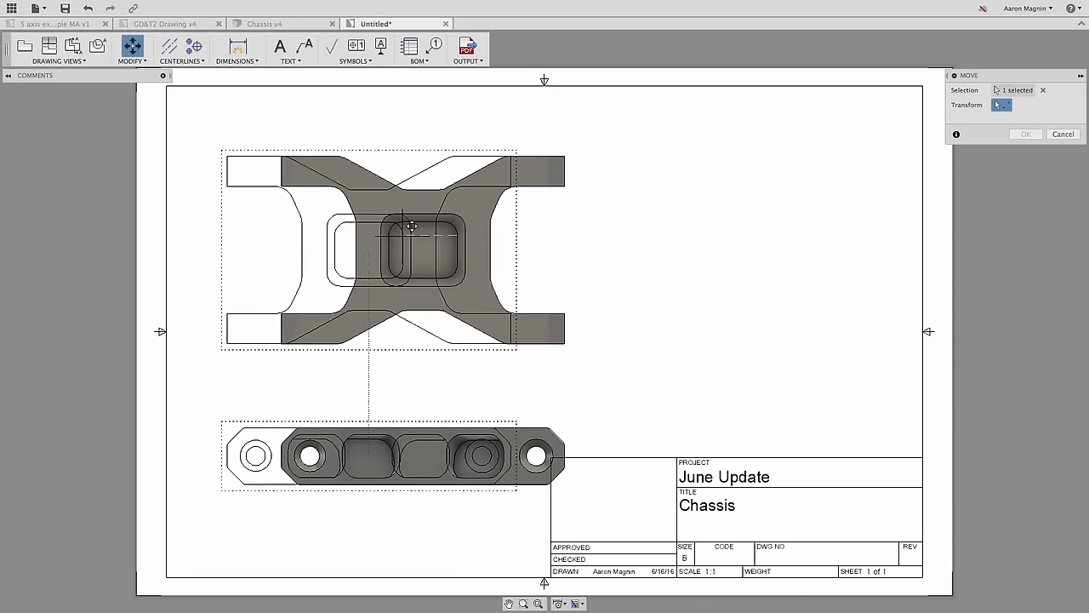
{"action": "left_click", "coordinate": [398, 228]}
{"action": "key", "text": "Escape"}
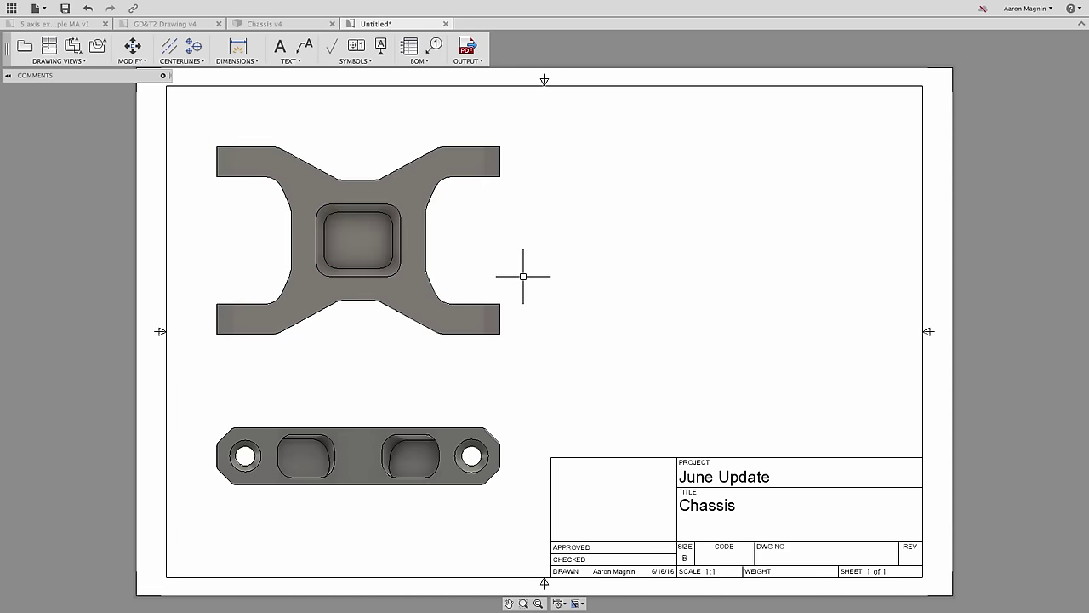
Add center marks to the two countersunk holes in the projected side view.
{"action": "key", "text": "c"}
{"action": "left_click", "coordinate": [472, 456]}
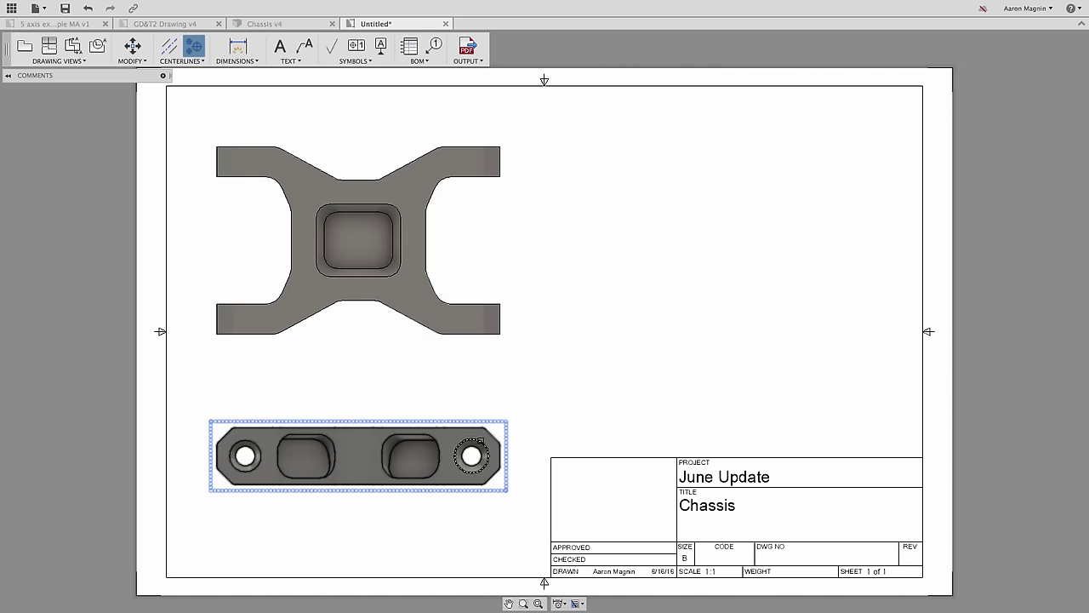
{"action": "left_click", "coordinate": [245, 455]}
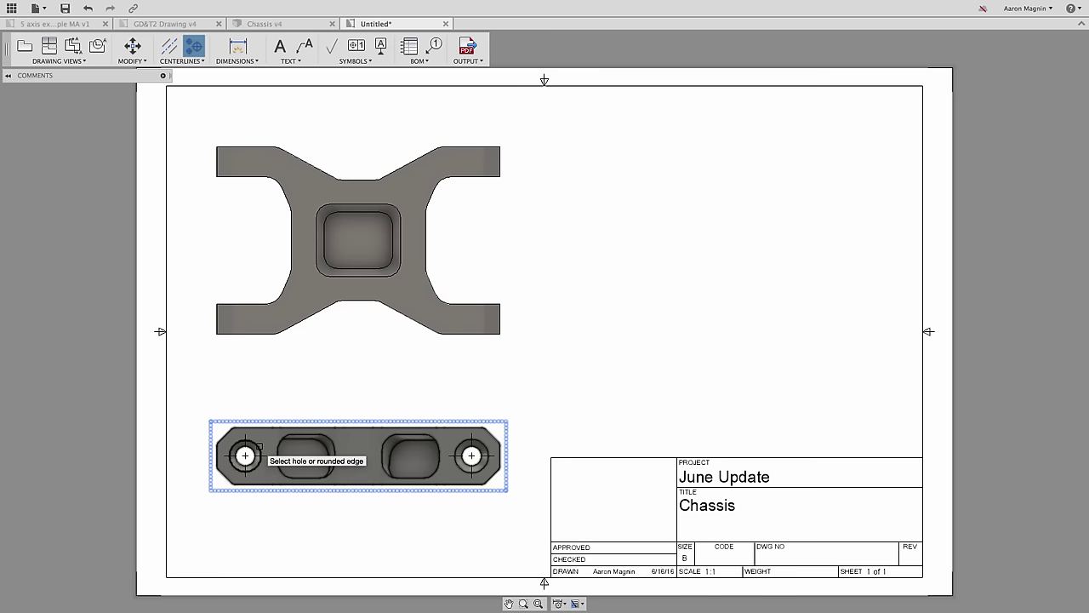
Attach a leader note to the left hole of the side view reading 4x Ø.4 with the depth symbol and .625.
{"action": "left_click", "coordinate": [301, 46]}
{"action": "left_click", "coordinate": [256, 468]}
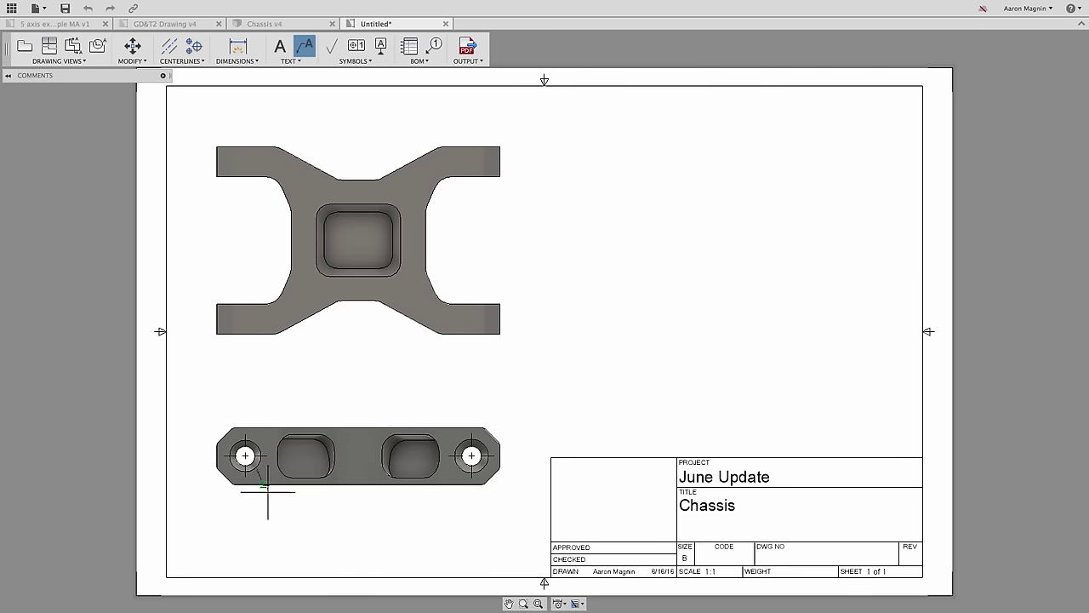
{"action": "left_click", "coordinate": [292, 523]}
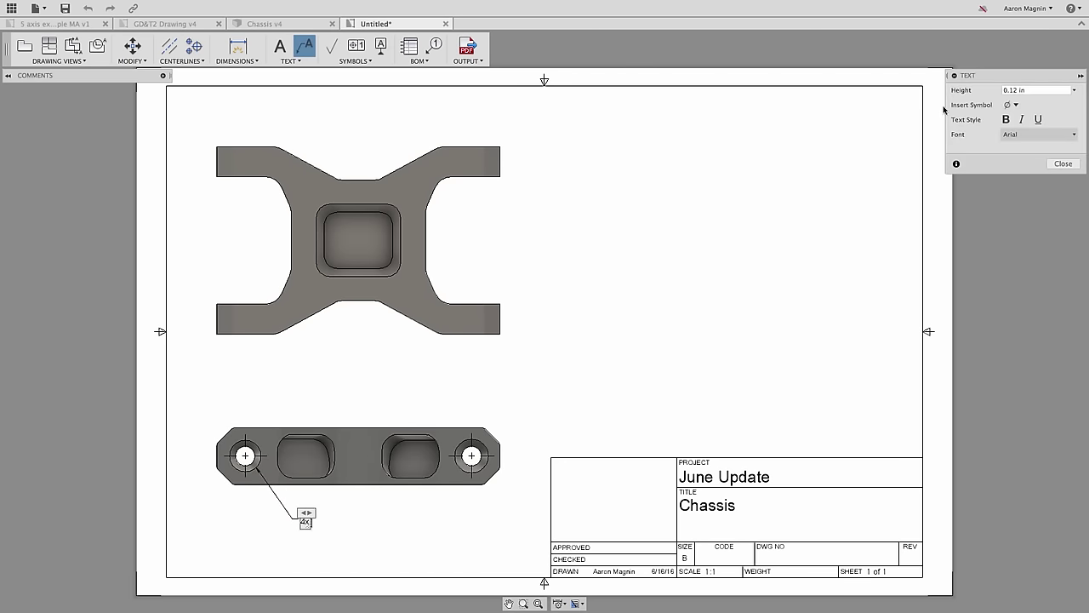
{"action": "left_click_drag", "start_coordinate": [970, 75], "coordinate": [575, 333]}
{"action": "left_click", "coordinate": [617, 363]}
{"action": "left_click", "coordinate": [624, 377]}
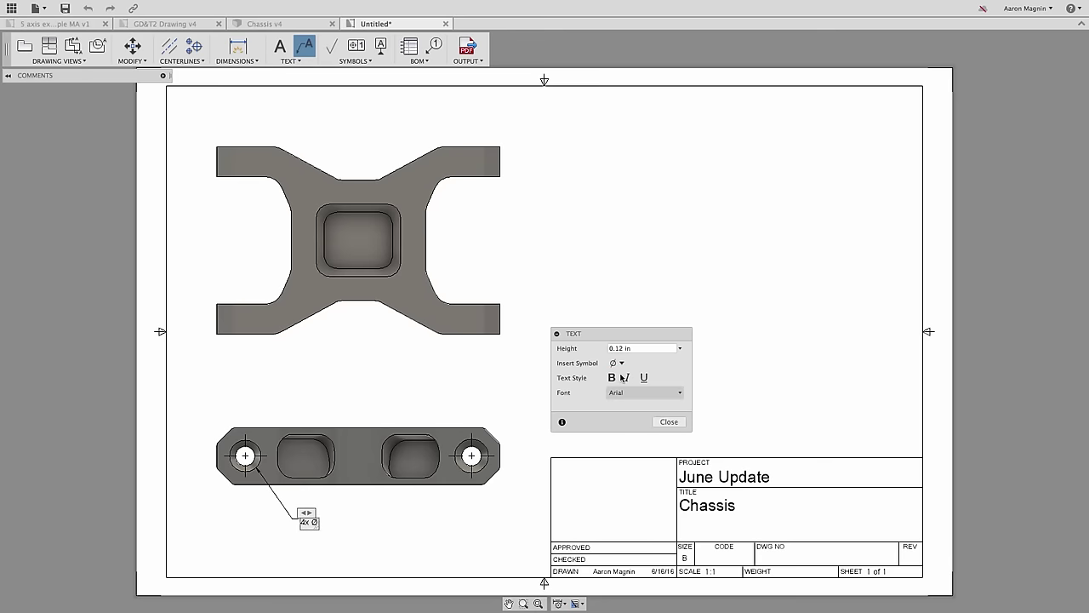
{"action": "type", "text": "4"}
{"action": "left_click", "coordinate": [621, 362]}
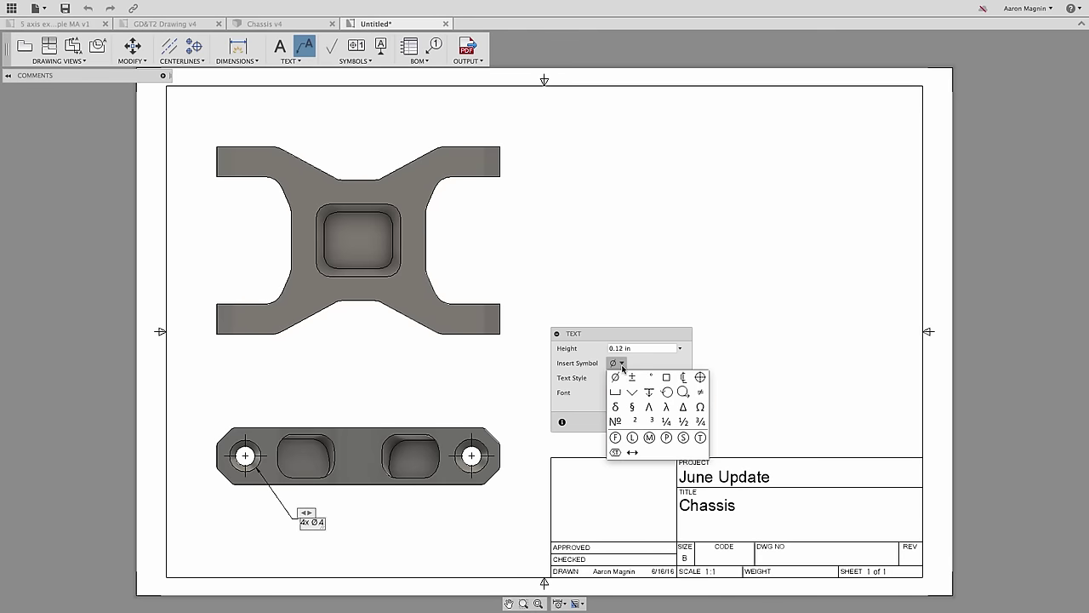
{"action": "left_click", "coordinate": [650, 392]}
{"action": "type", "text": ".625"}
Add a second line to the hole note with the countersink symbol and Ø.65 x 100°.
{"action": "left_click", "coordinate": [620, 363]}
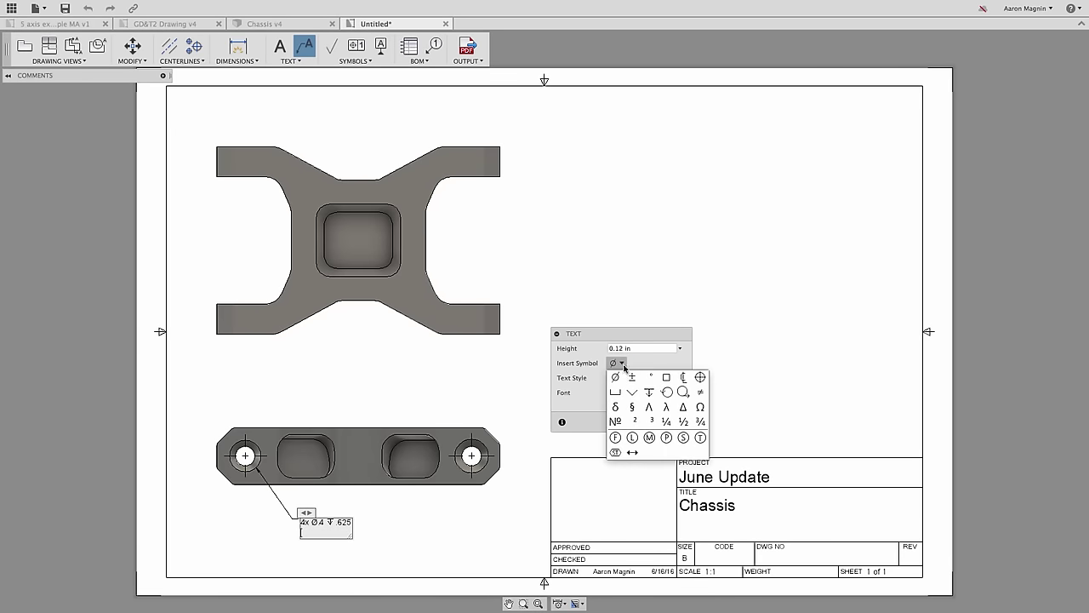
{"action": "left_click", "coordinate": [630, 389]}
{"action": "type", "text": "0"}
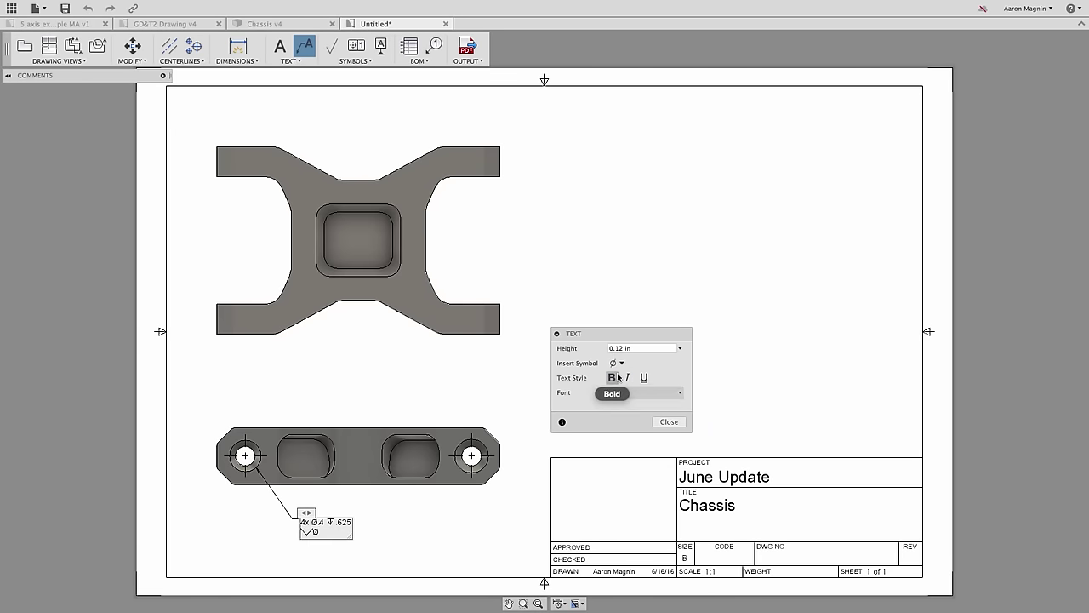
{"action": "type", "text": "0"}
{"action": "left_click", "coordinate": [618, 362]}
{"action": "left_click", "coordinate": [644, 391]}
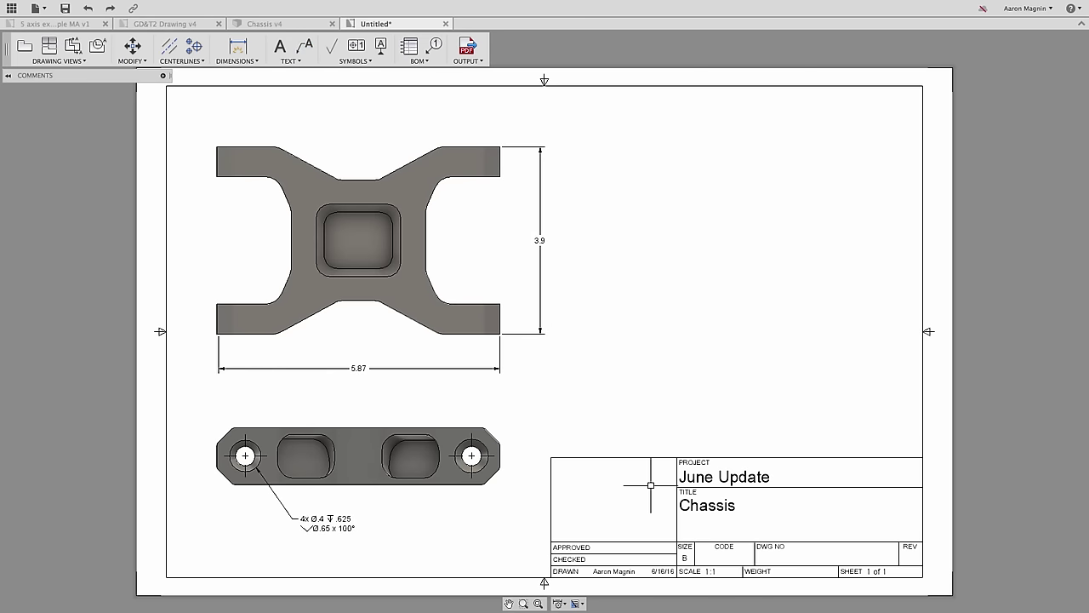
Insert AL Logo.png from the Desktop as the title block logo and place it in the empty cell beside the project name.
{"action": "double_click", "coordinate": [674, 498]}
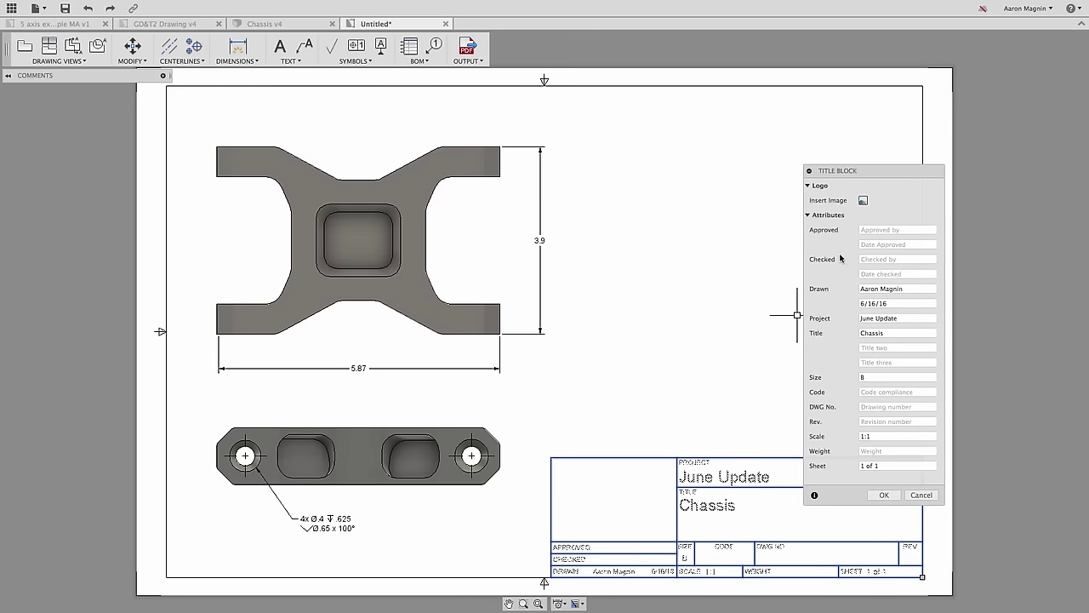
{"action": "left_click", "coordinate": [863, 201]}
{"action": "left_click", "coordinate": [525, 130]}
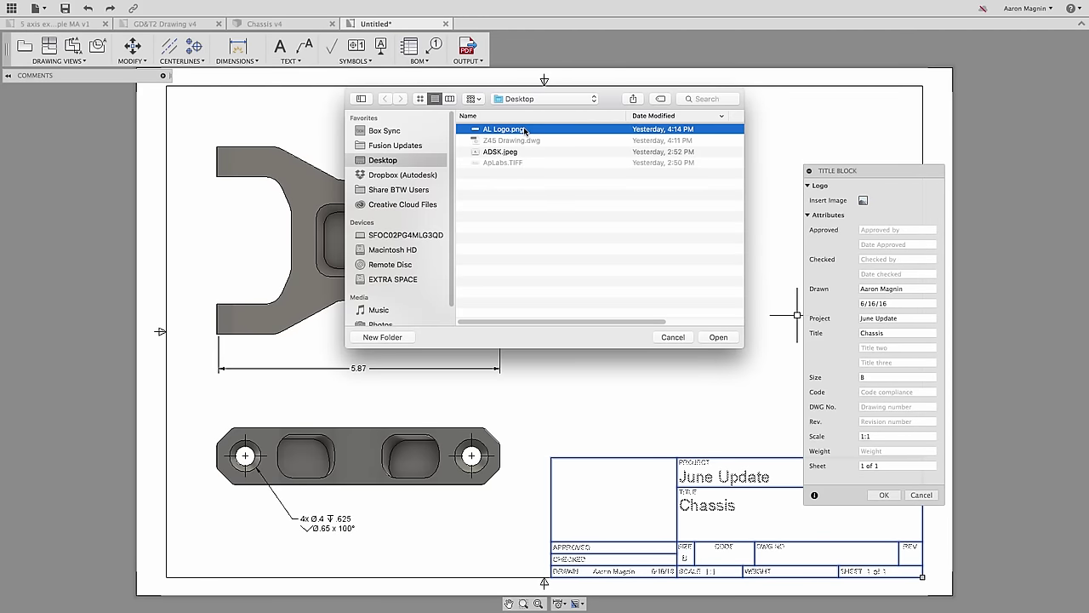
{"action": "double_click", "coordinate": [525, 129]}
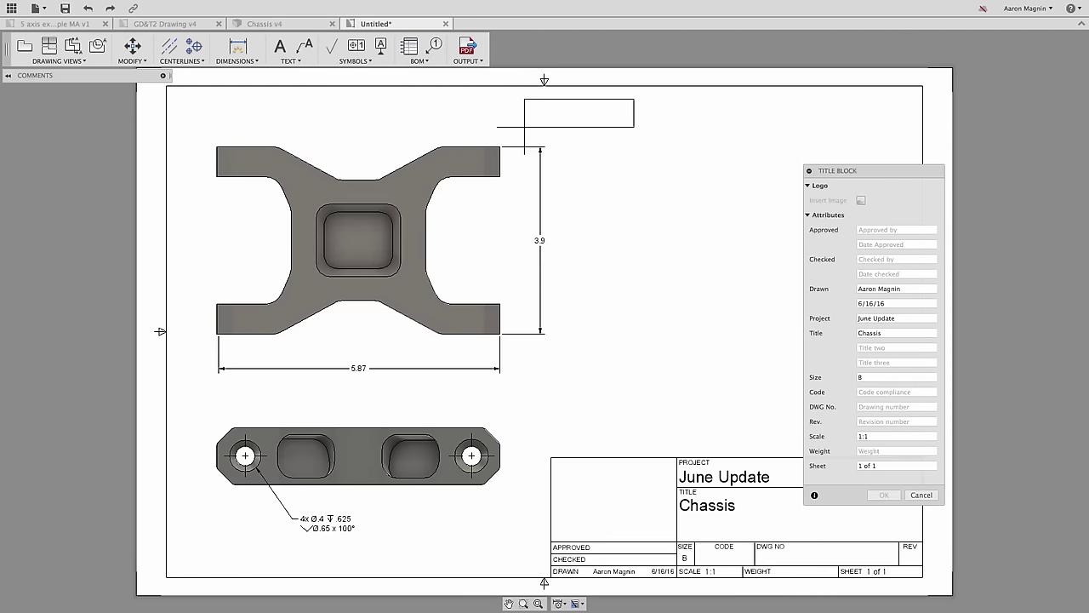
{"action": "left_click", "coordinate": [557, 514]}
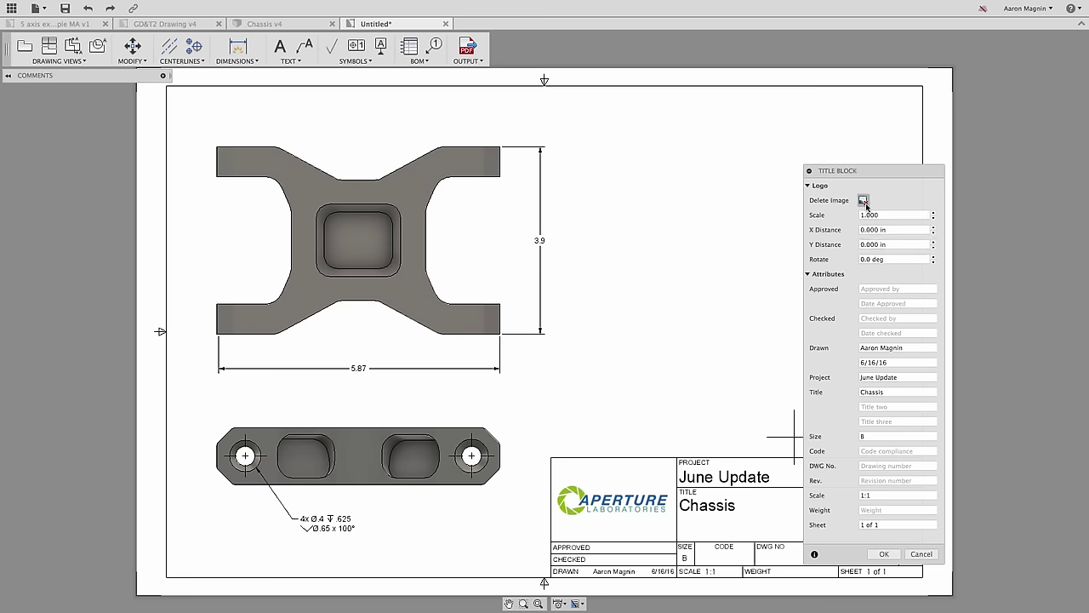
{"action": "left_click", "coordinate": [884, 554]}
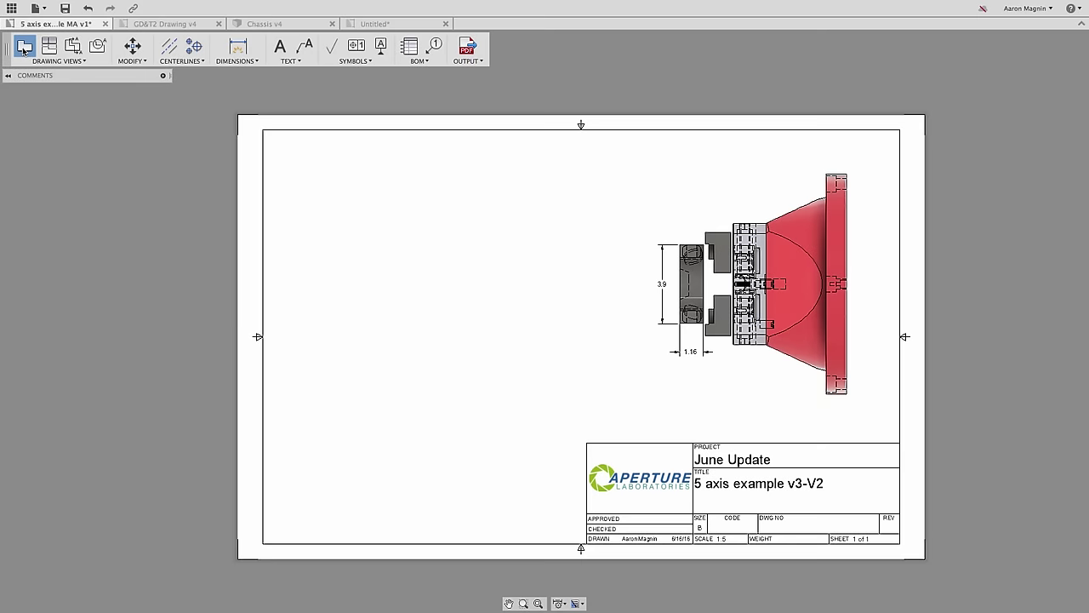
Place an exploded base view on the 5 axis example sheet using Animation Storyboard1, EXP VIEW orientation, shaded with visible edges at 1:2.
{"action": "left_click", "coordinate": [24, 50]}
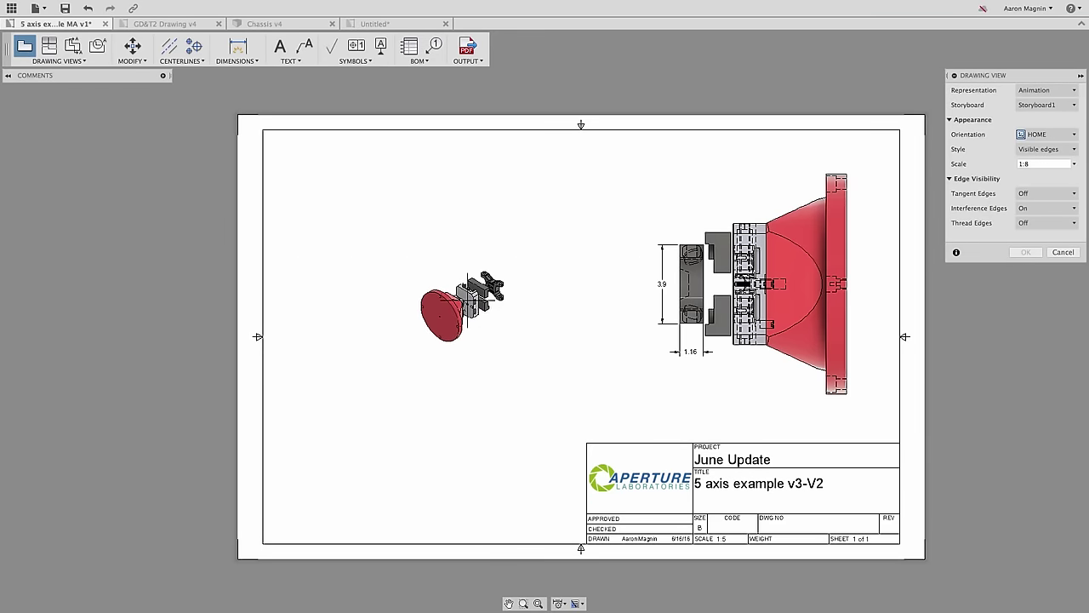
{"action": "left_click", "coordinate": [1070, 90]}
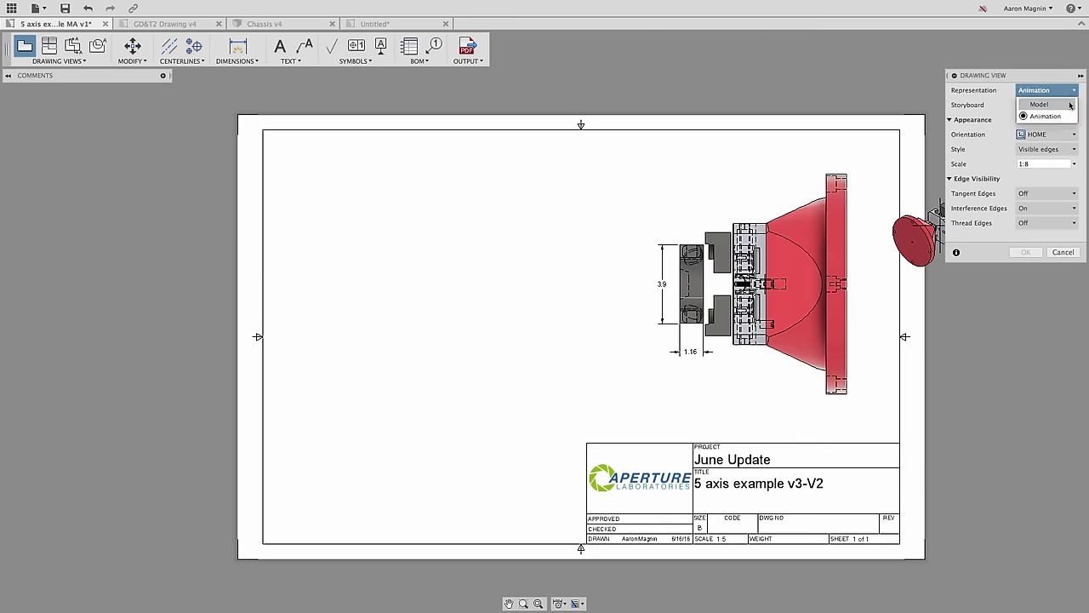
{"action": "left_click", "coordinate": [1071, 104]}
{"action": "left_click", "coordinate": [1071, 90]}
{"action": "left_click", "coordinate": [1049, 118]}
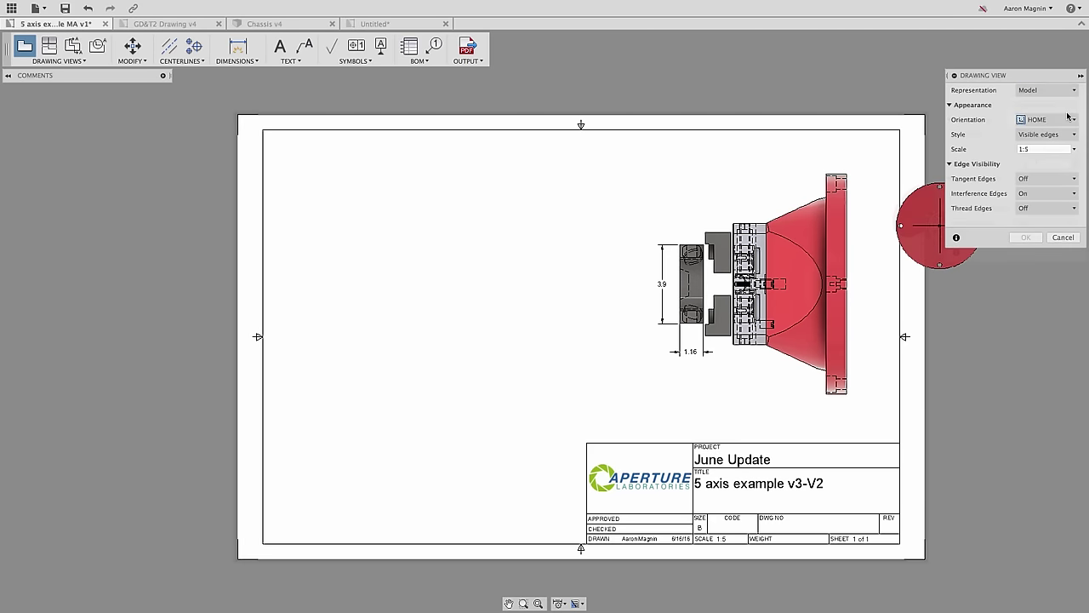
{"action": "left_click", "coordinate": [463, 287]}
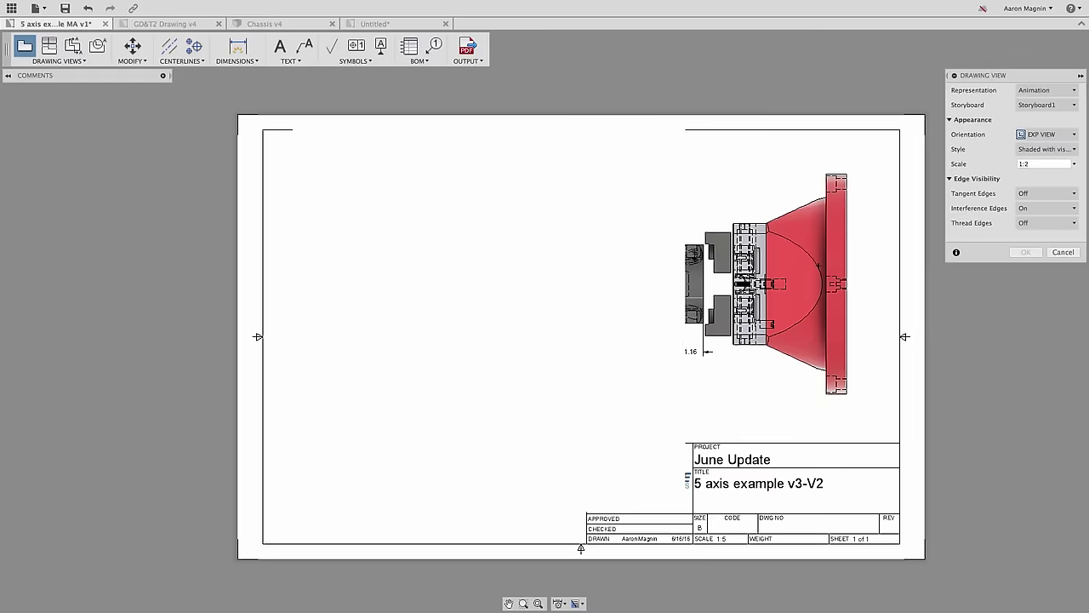
{"action": "key", "text": "Return"}
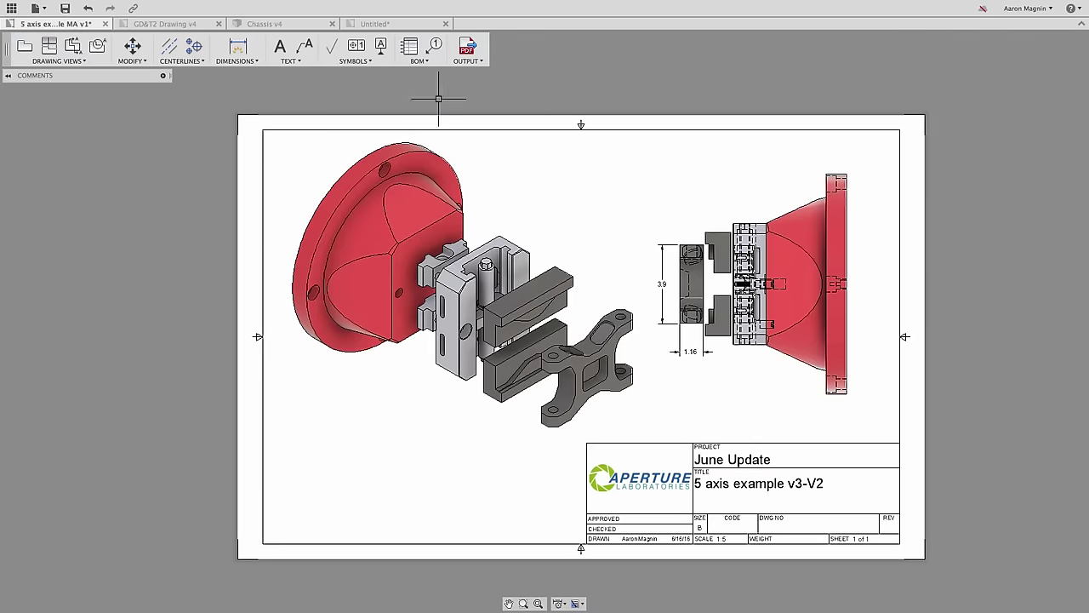
Add balloons to the red base, the upper dark grey jaw and the four-armed bracket in the exploded view.
{"action": "left_click", "coordinate": [434, 45]}
{"action": "left_click", "coordinate": [458, 159]}
{"action": "left_click", "coordinate": [482, 157]}
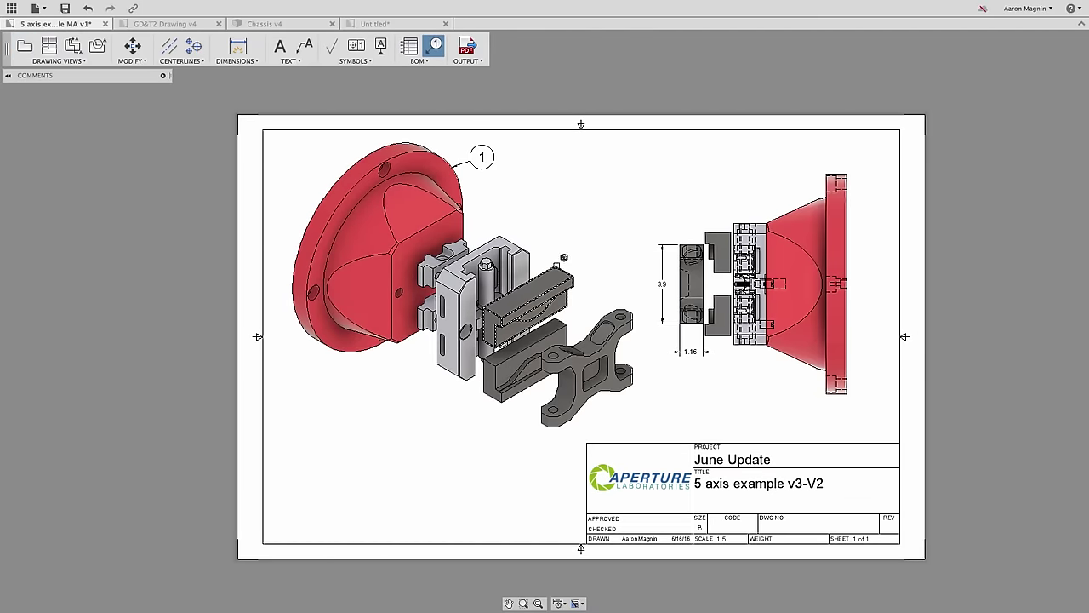
{"action": "left_click", "coordinate": [555, 270]}
{"action": "left_click", "coordinate": [554, 236]}
{"action": "left_click", "coordinate": [601, 319]}
{"action": "left_click", "coordinate": [599, 278]}
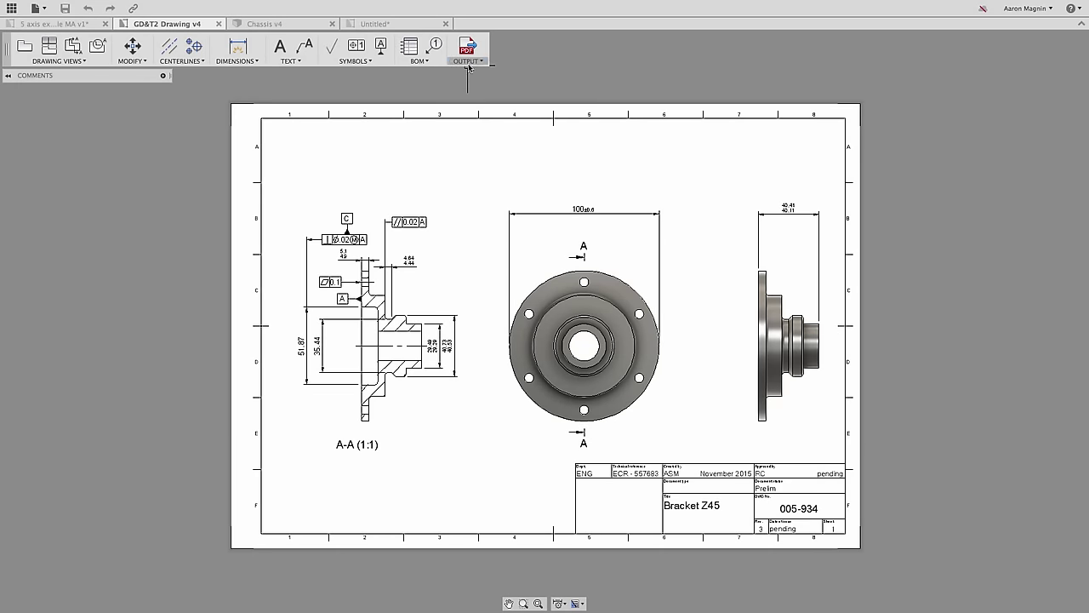
Export the GD&T2 drawing as a DWG named Z45 Drawing on the Desktop, and review its layer list in AutoCAD.
{"action": "left_click", "coordinate": [468, 60]}
{"action": "left_click", "coordinate": [473, 84]}
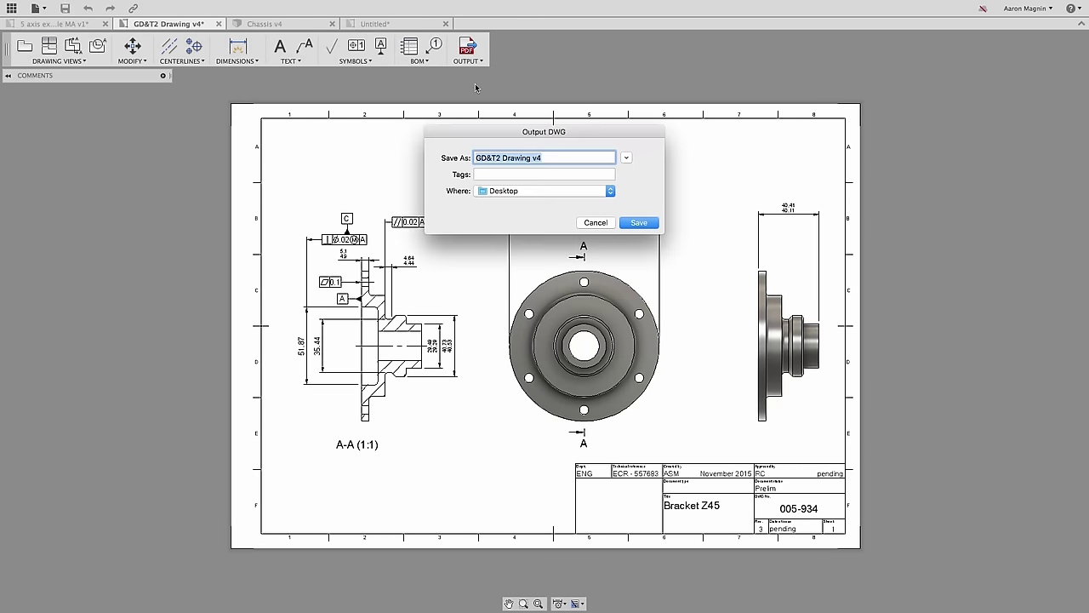
{"action": "type", "text": "Z45"}
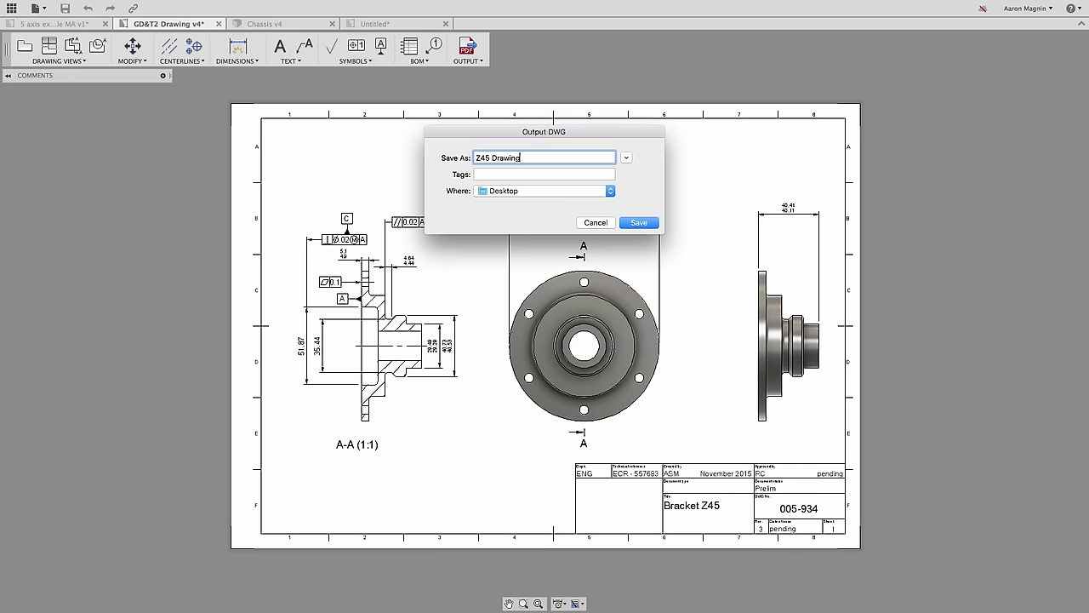
{"action": "left_click", "coordinate": [632, 221]}
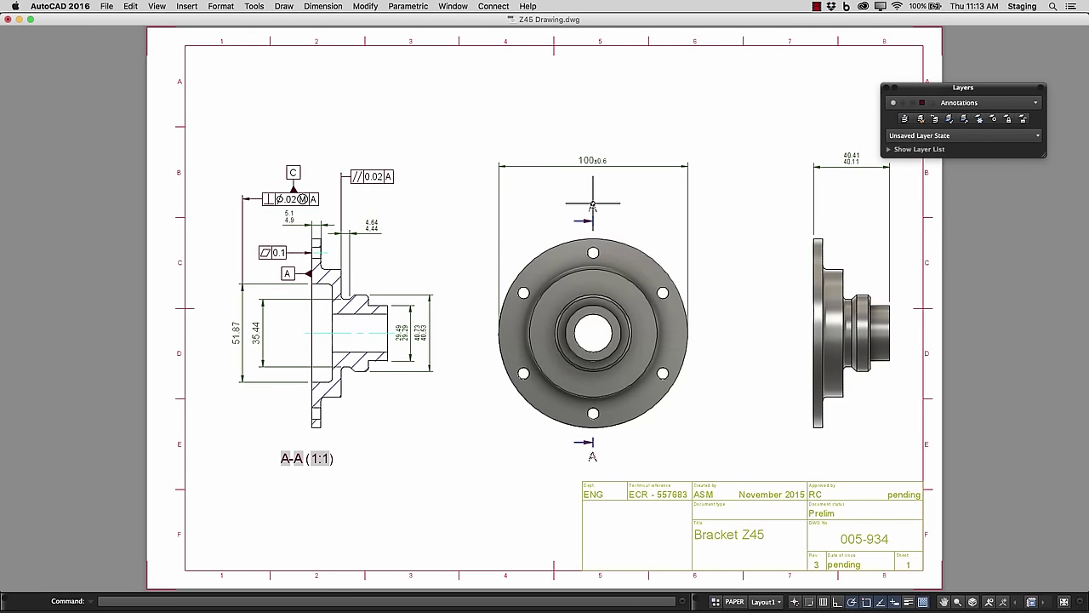
{"action": "left_click", "coordinate": [960, 103]}
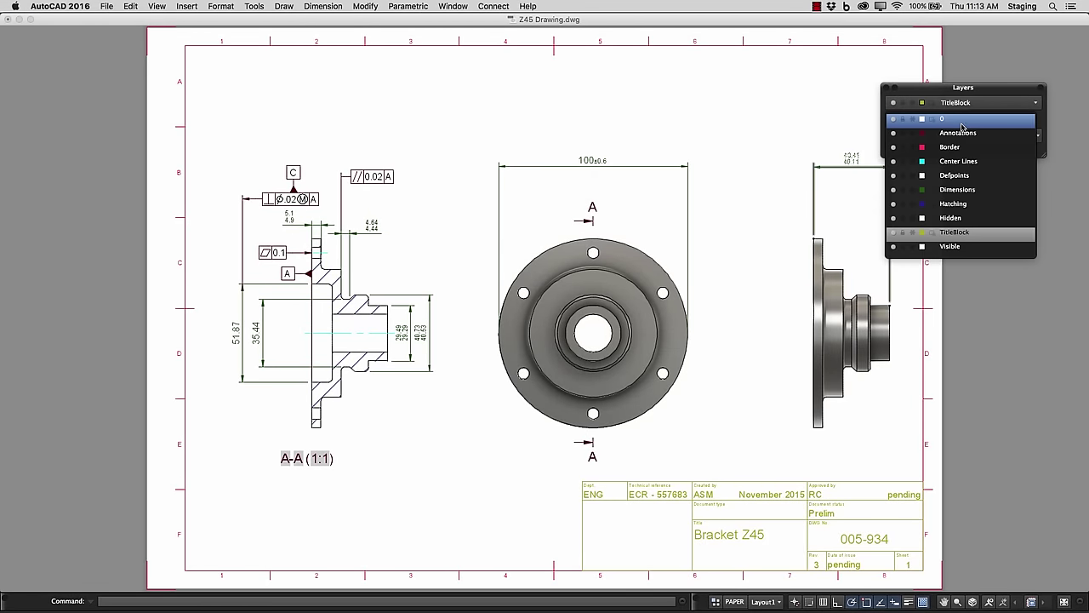
{"action": "left_click", "coordinate": [961, 267]}
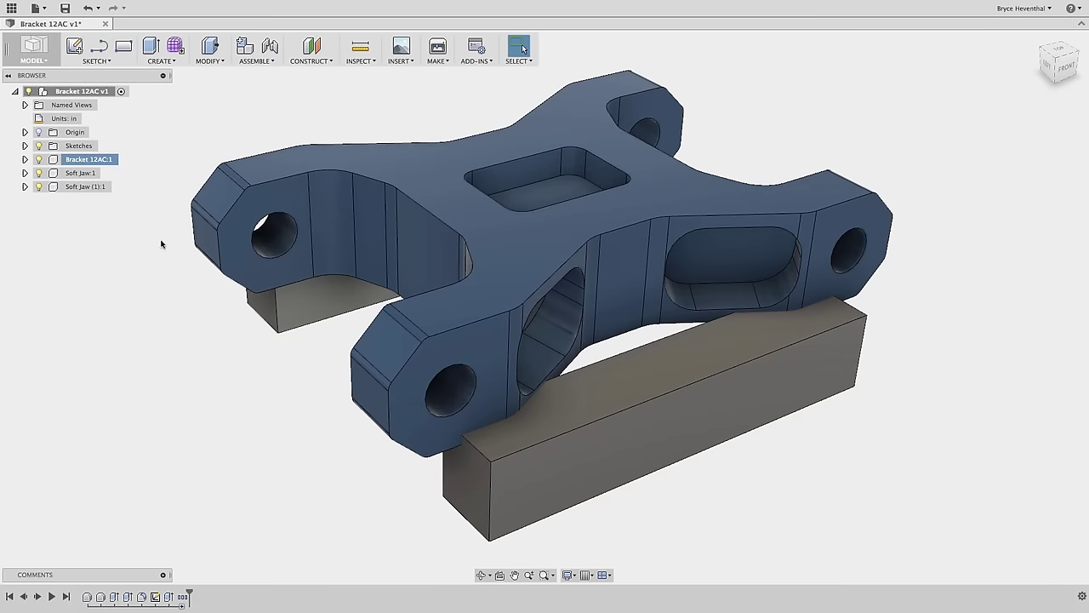
In the Bracket 12AC component's properties, set the part number to 121A-b and the description to INTERNAL BRACKET.
{"action": "right_click", "coordinate": [94, 161]}
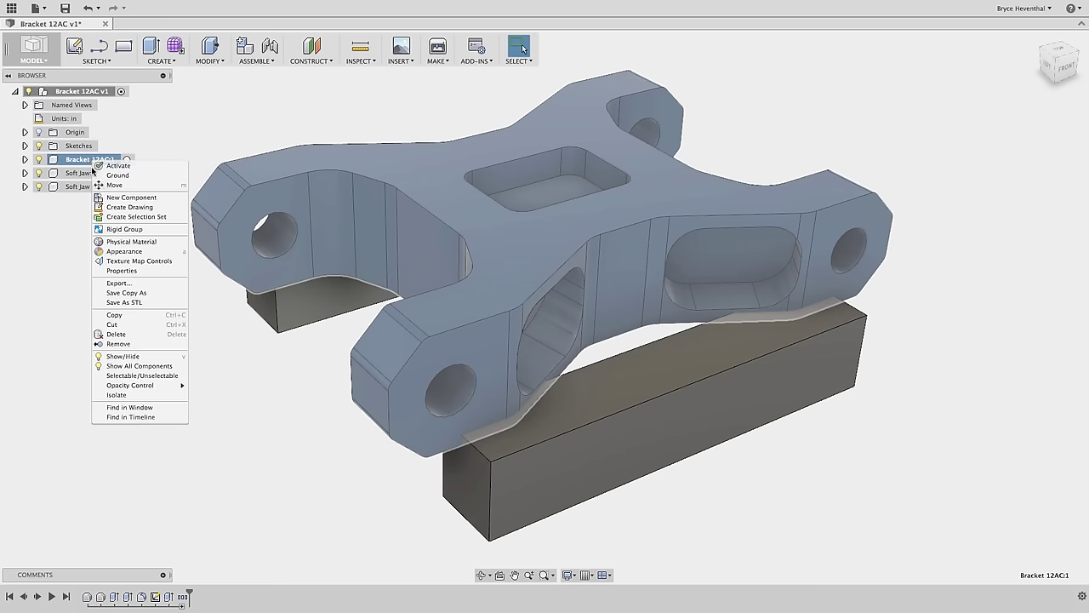
{"action": "left_click", "coordinate": [121, 271]}
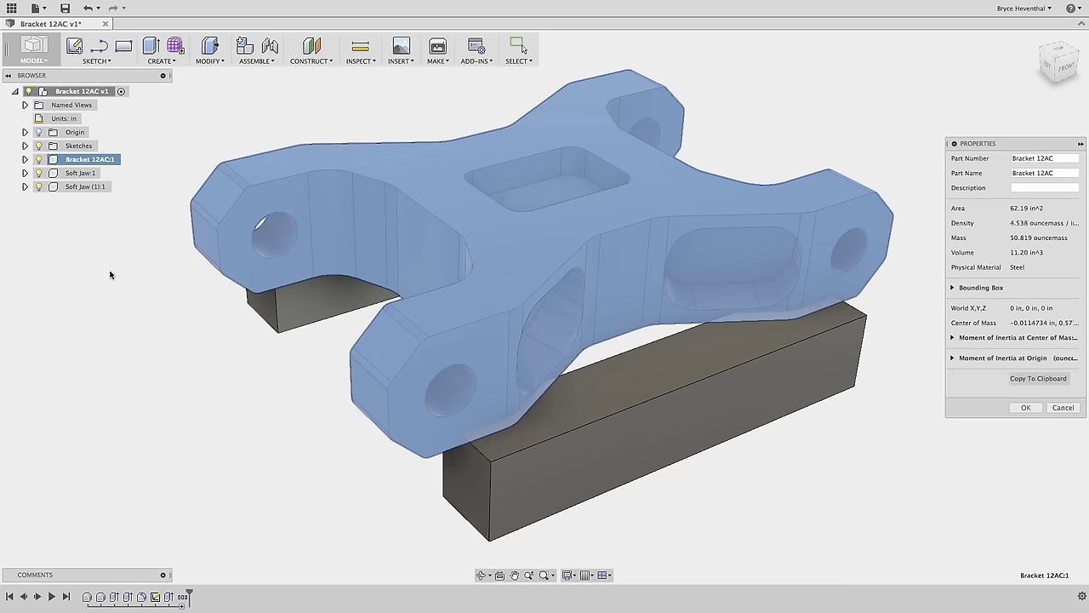
{"action": "left_click", "coordinate": [1034, 159]}
{"action": "type", "text": "121A-b"}
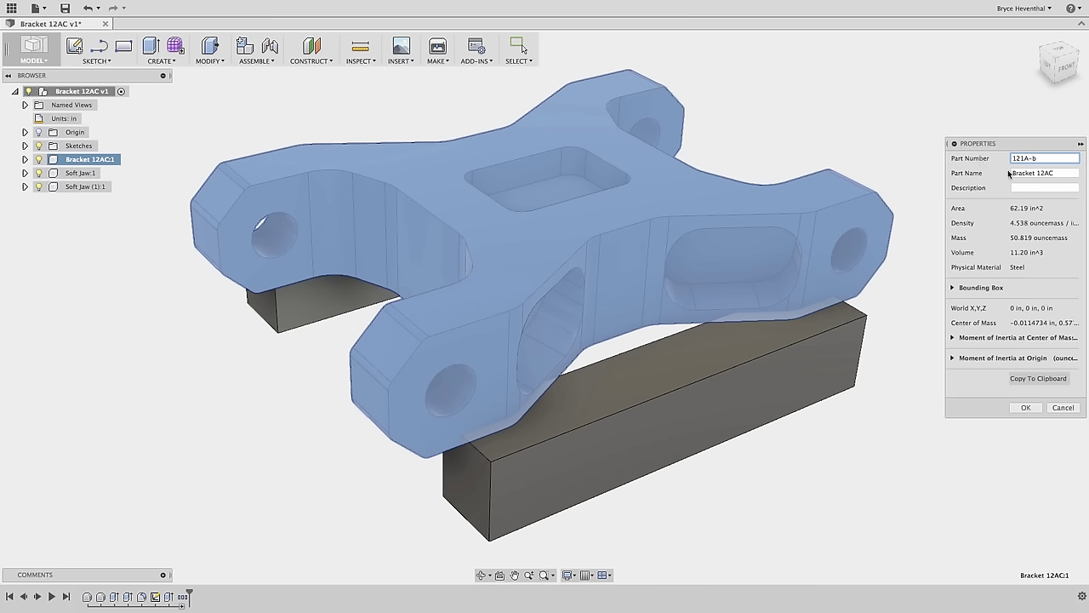
{"action": "left_click", "coordinate": [1032, 187]}
{"action": "type", "text": "INTERNAL BRACKET"}
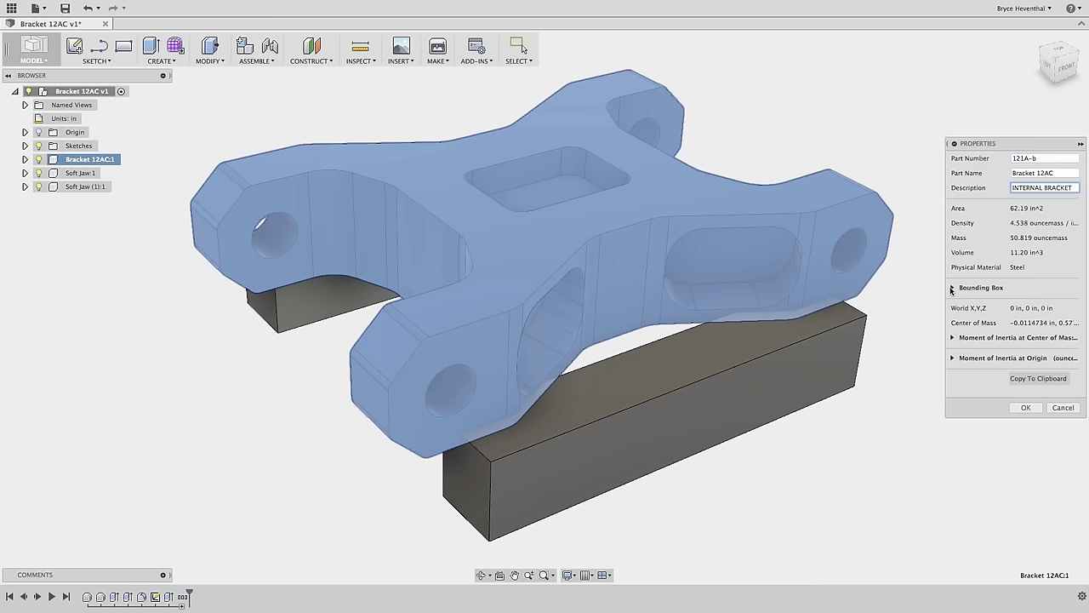
Expand the bracket's bounding box and both moments of inertia, copy the properties to the clipboard and accept them.
{"action": "left_click", "coordinate": [952, 289]}
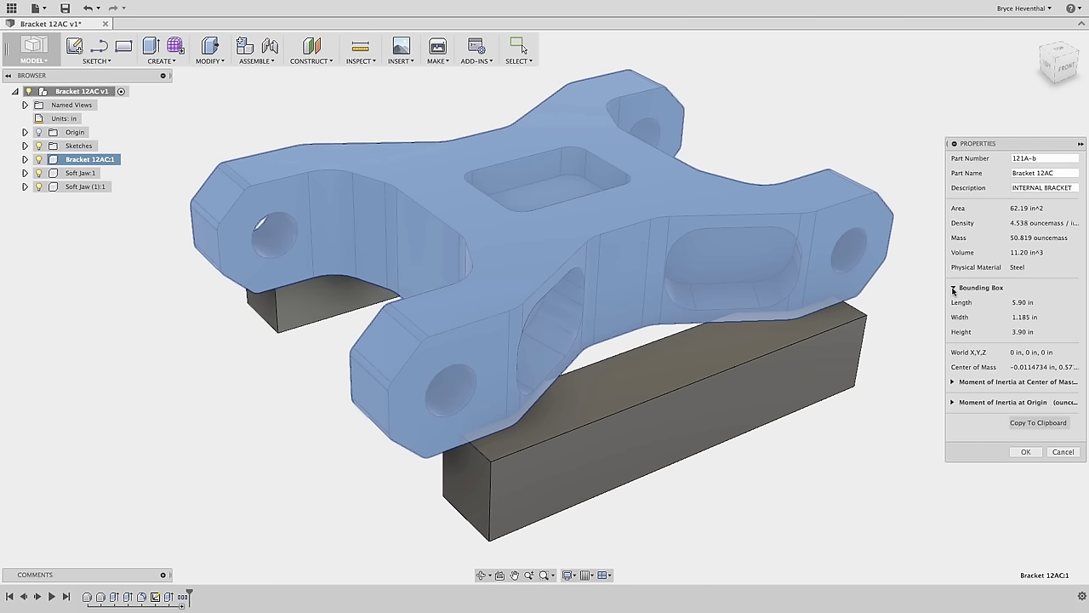
{"action": "left_click", "coordinate": [953, 381]}
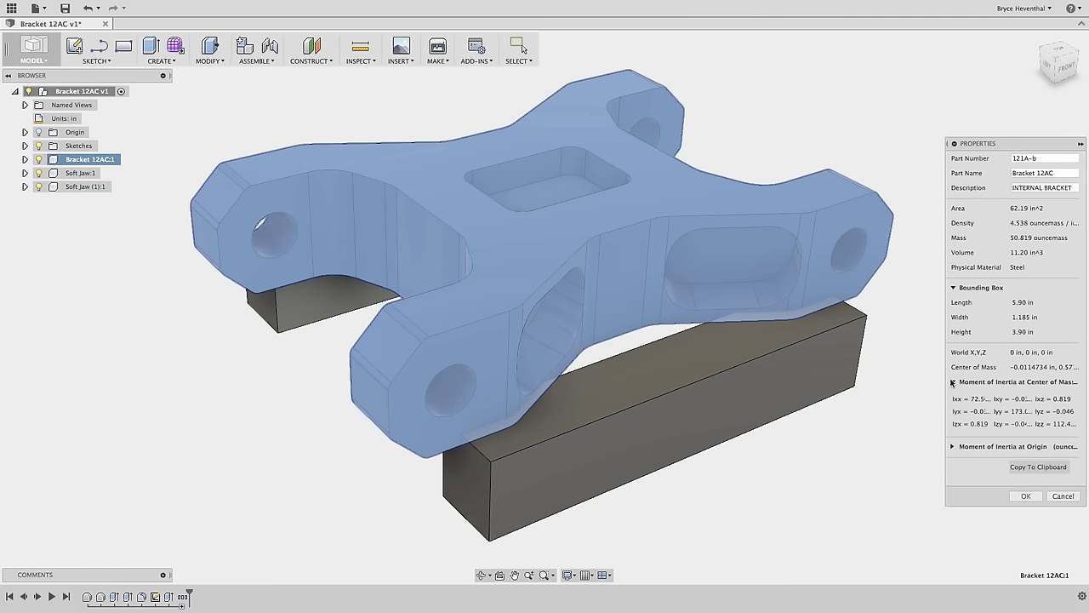
{"action": "left_click", "coordinate": [953, 447]}
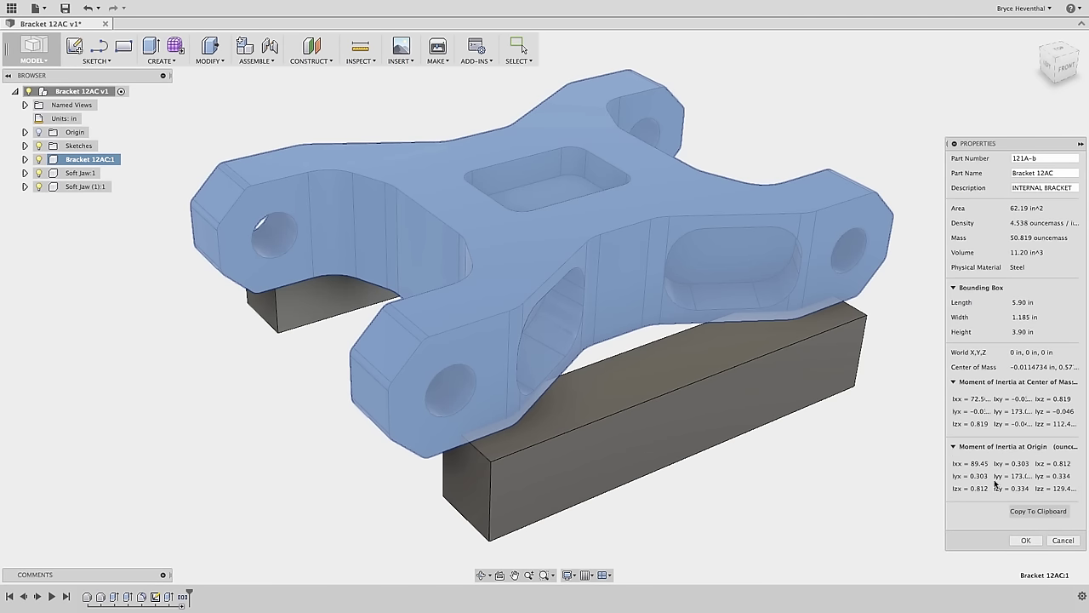
{"action": "left_click", "coordinate": [1038, 511]}
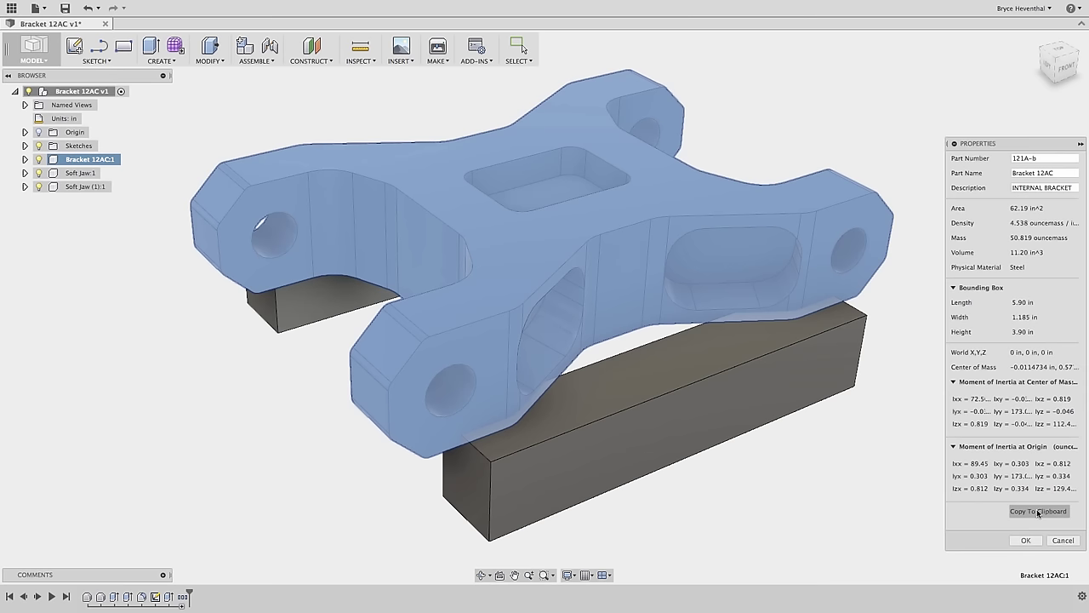
{"action": "left_click", "coordinate": [1027, 541]}
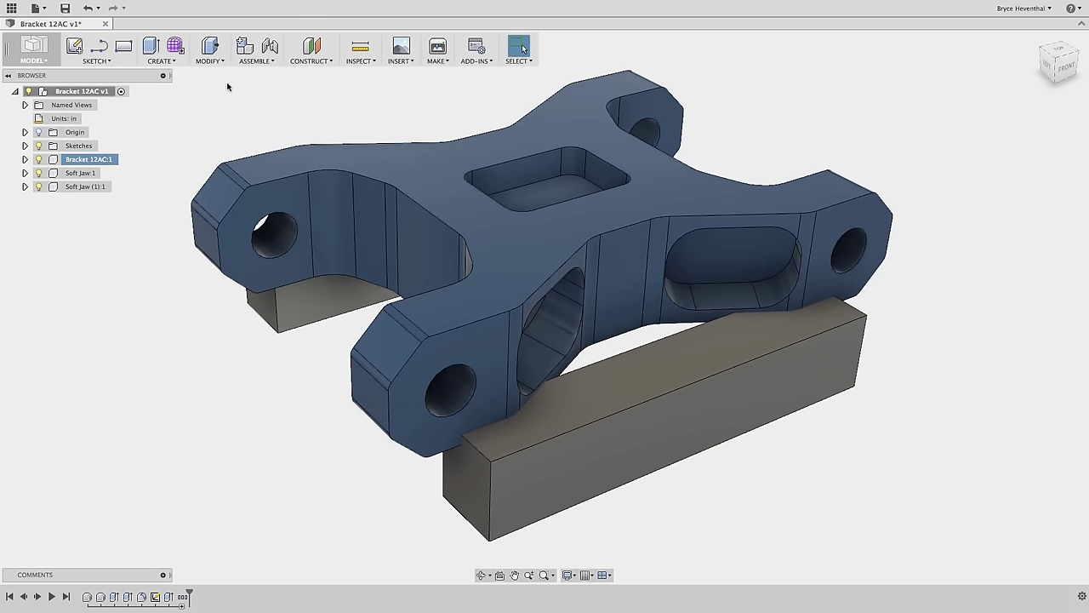
Cut the bracket's shape out of the front soft jaw with Combine, previewing Intersect before choosing Cut and keeping the tool body.
{"action": "left_click", "coordinate": [207, 61]}
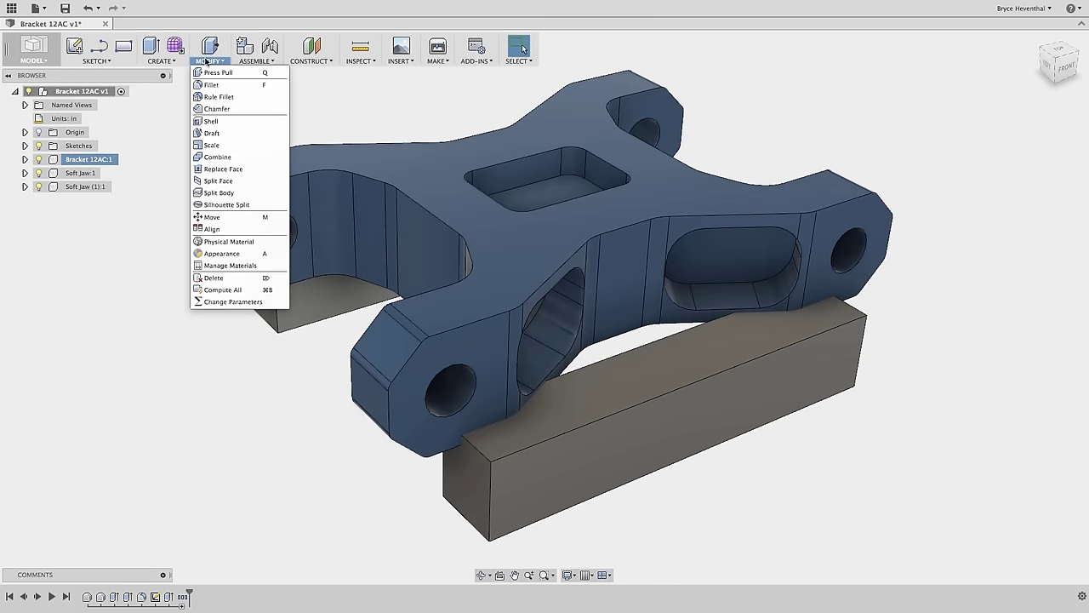
{"action": "left_click", "coordinate": [217, 158]}
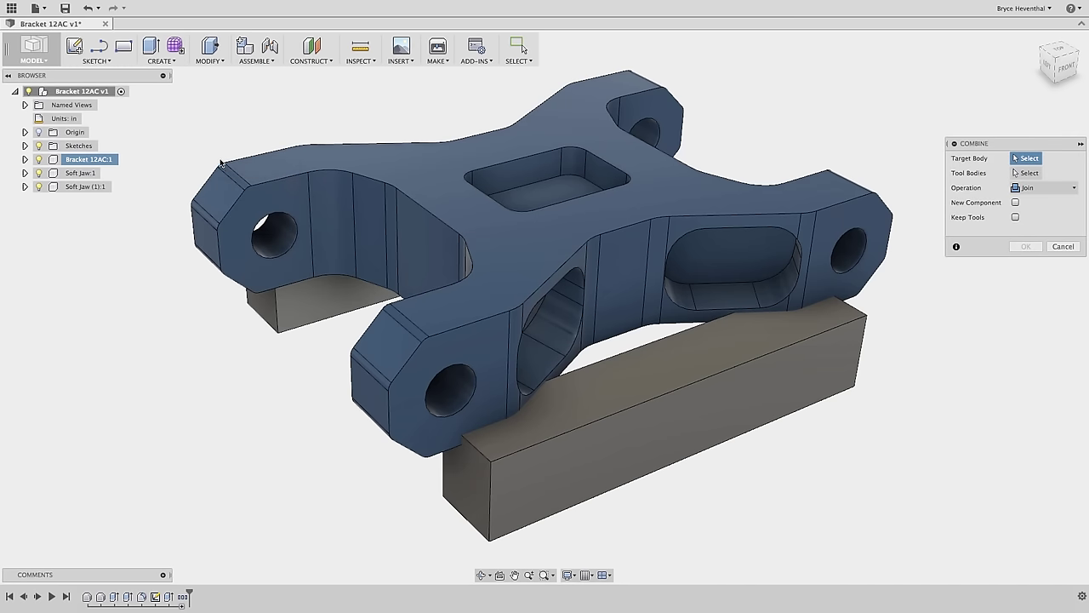
{"action": "left_click", "coordinate": [572, 414]}
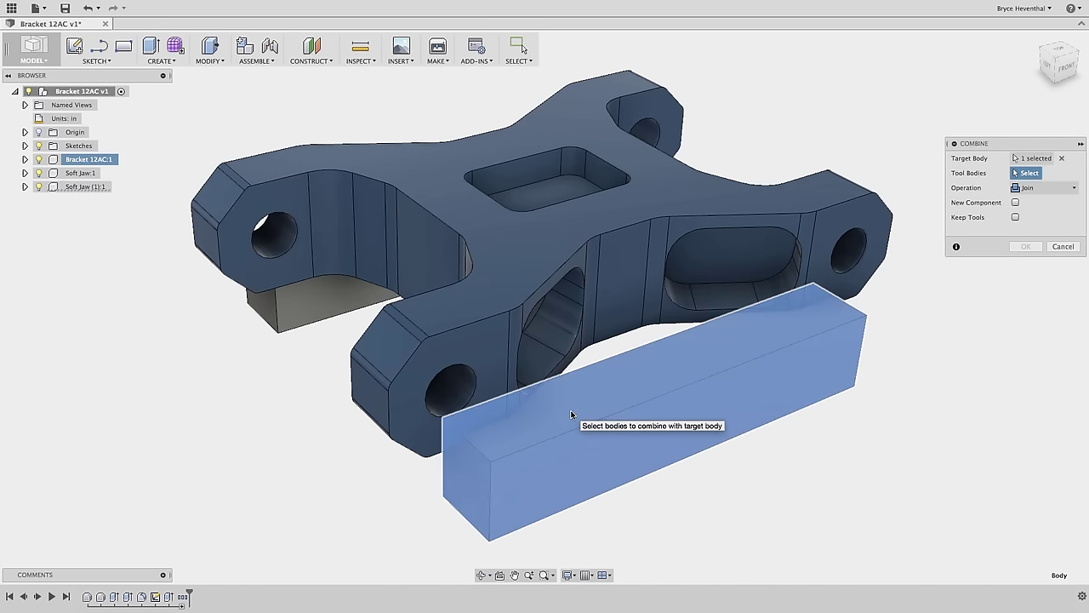
{"action": "left_click", "coordinate": [519, 357]}
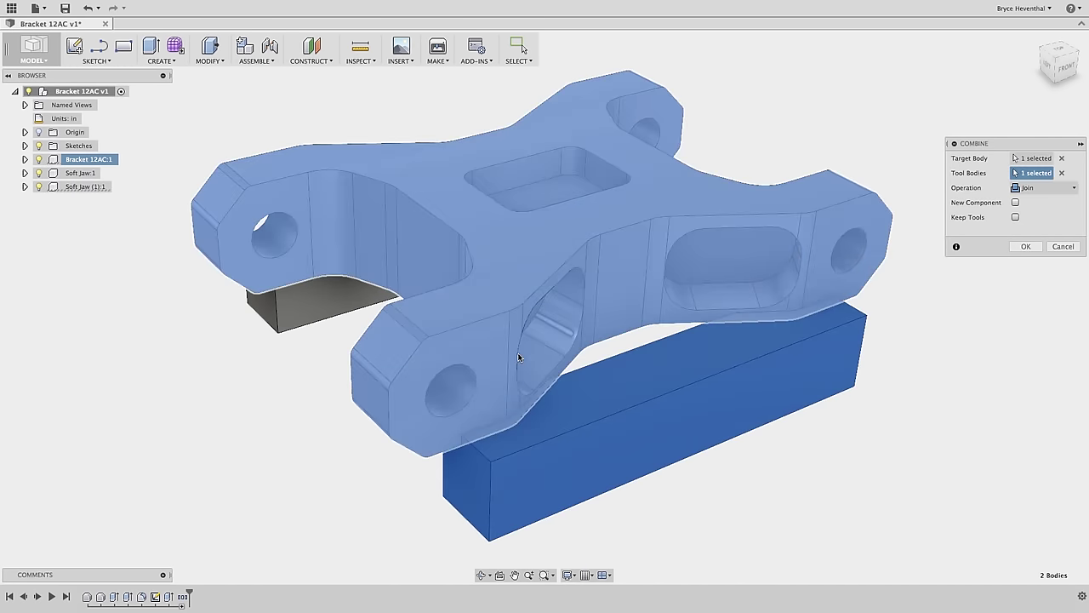
{"action": "left_click", "coordinate": [1046, 188]}
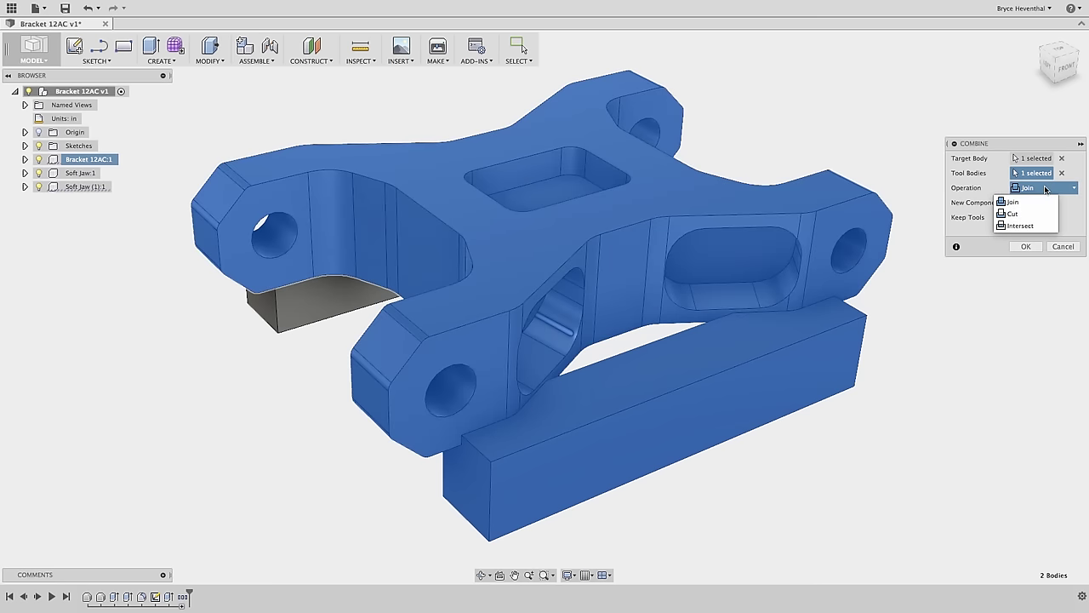
{"action": "left_click", "coordinate": [1037, 215]}
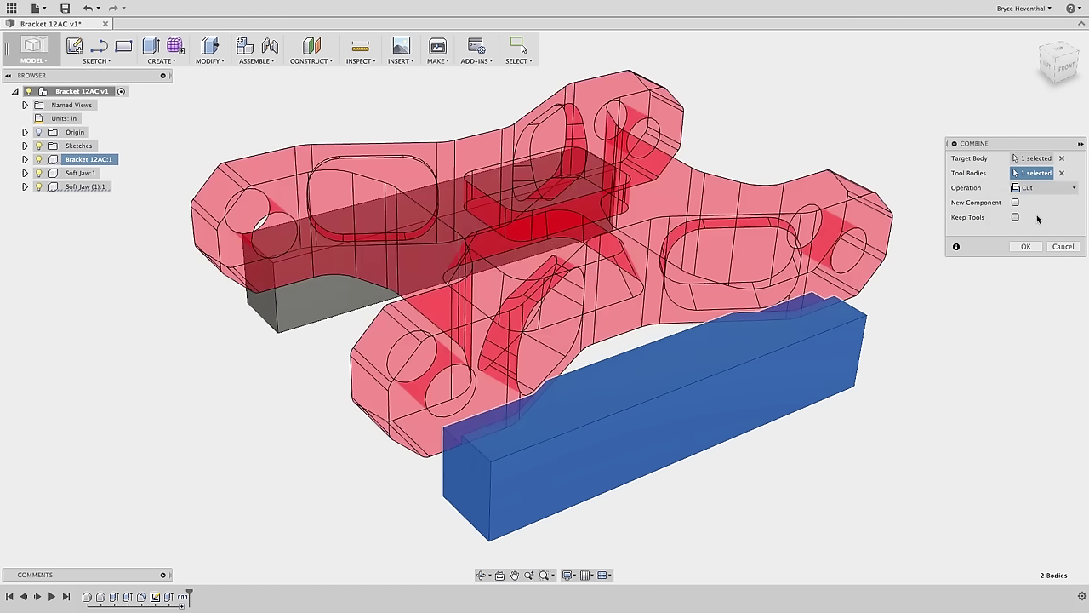
{"action": "left_click", "coordinate": [1040, 188]}
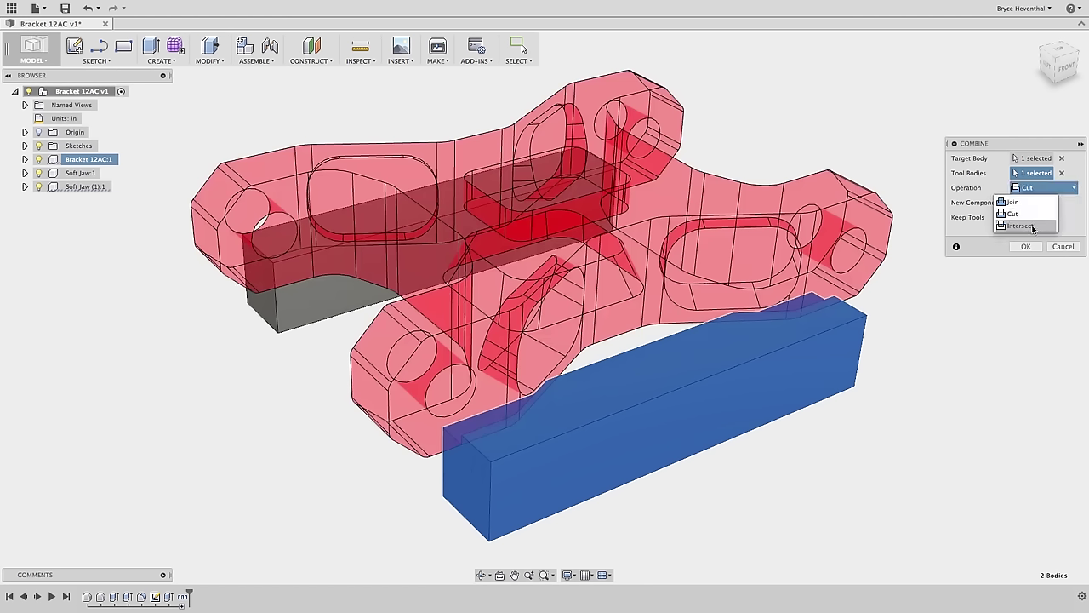
{"action": "left_click", "coordinate": [1033, 226]}
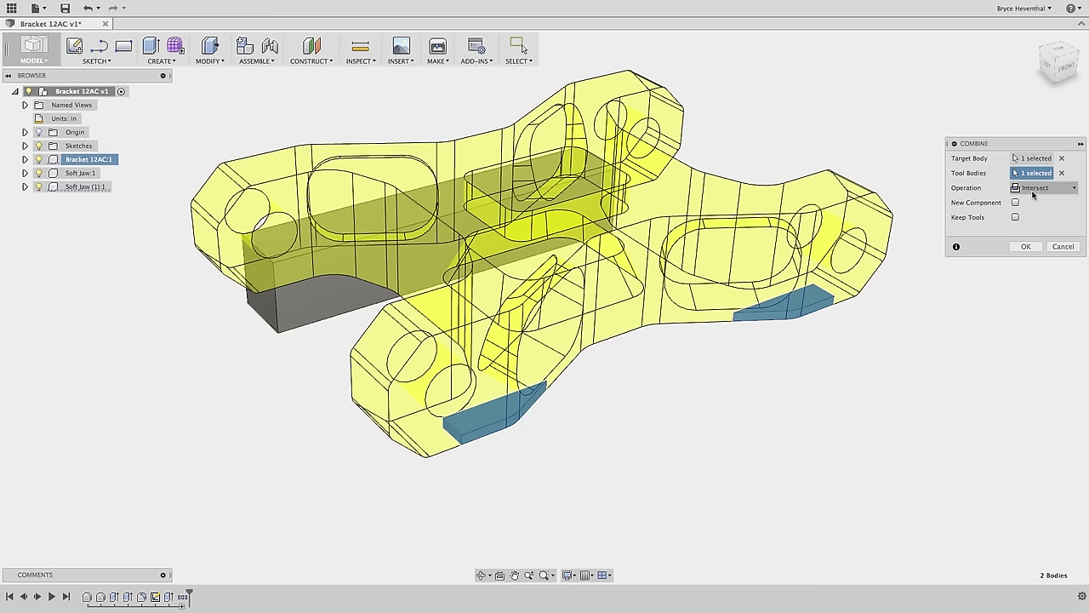
{"action": "left_click", "coordinate": [1034, 188]}
{"action": "left_click", "coordinate": [1031, 210]}
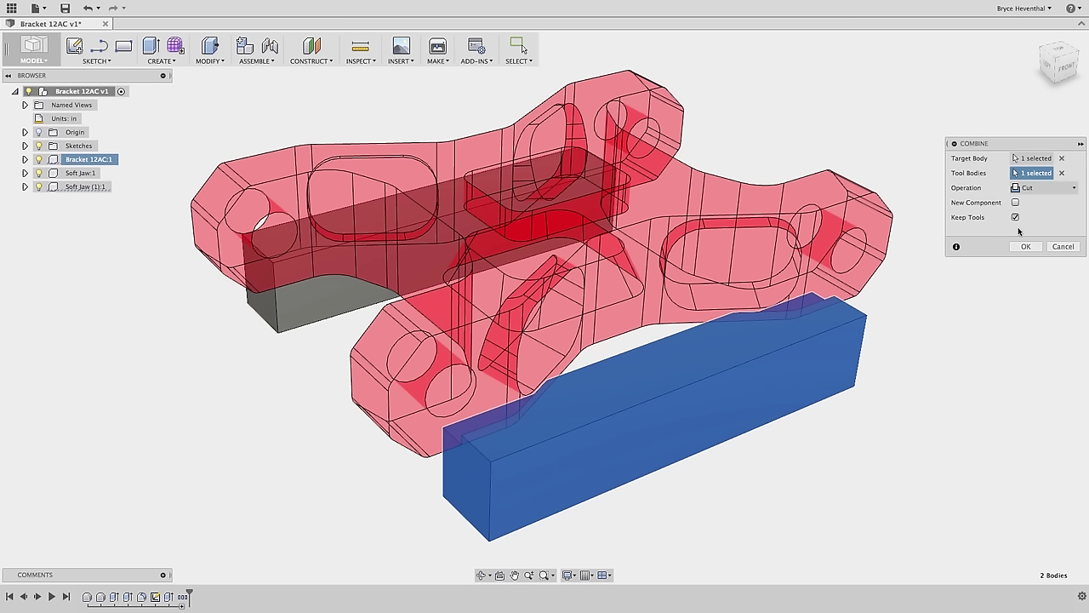
{"action": "left_click", "coordinate": [1025, 246]}
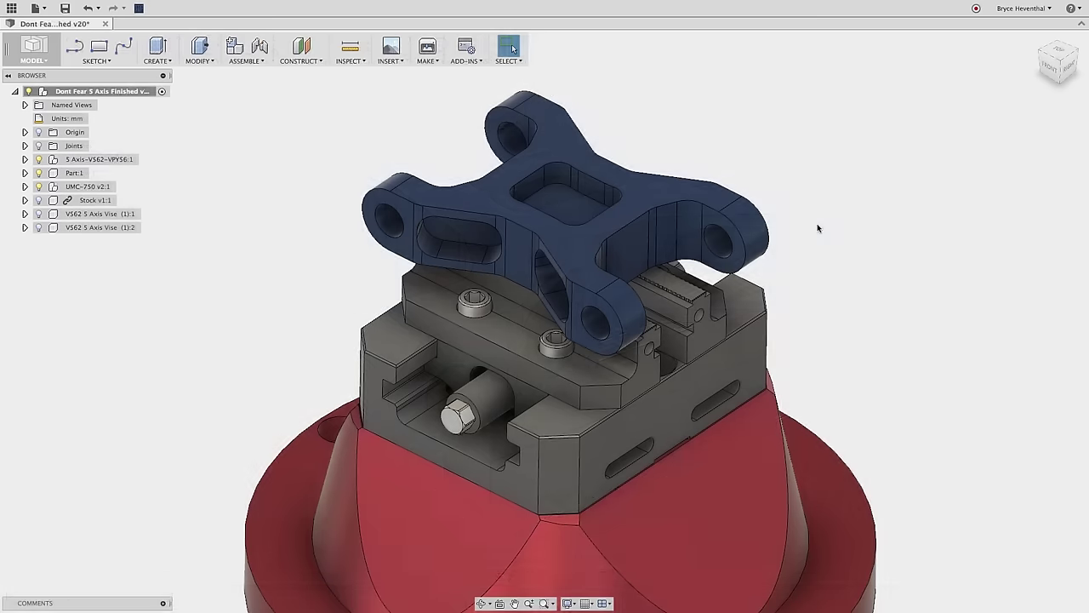
Set the opacity of the vise body beneath the blue bracket to 30%.
{"action": "left_click", "coordinate": [695, 387]}
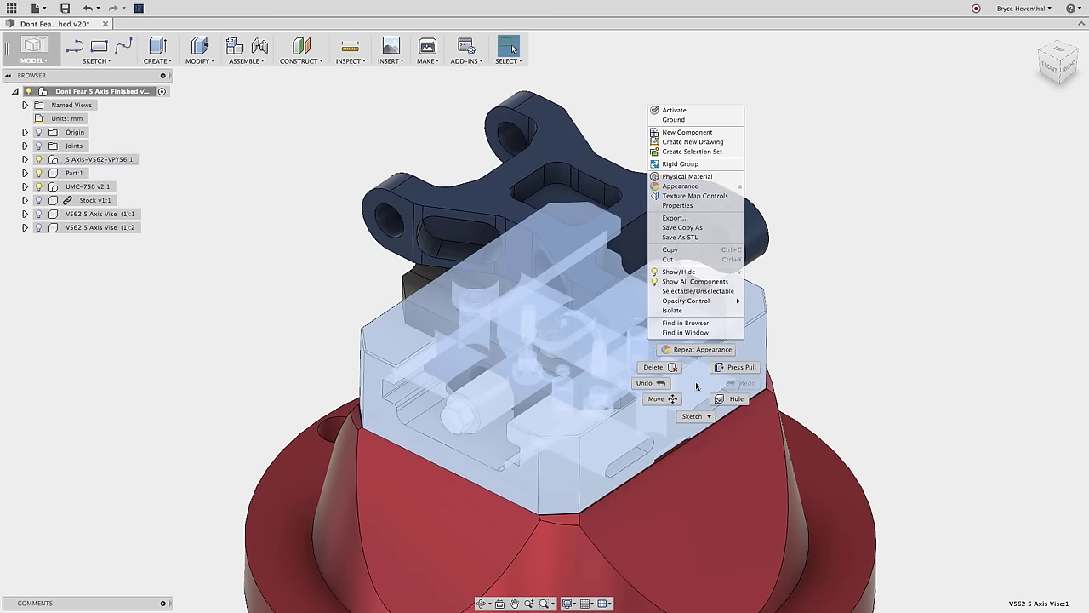
{"action": "mouse_move", "coordinate": [702, 306]}
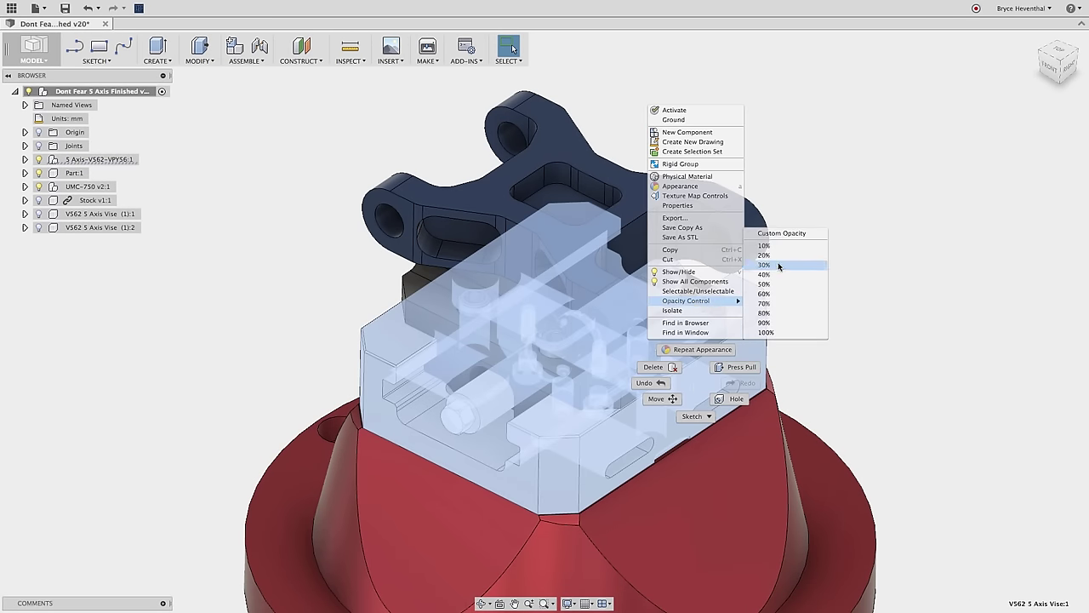
{"action": "left_click", "coordinate": [778, 265]}
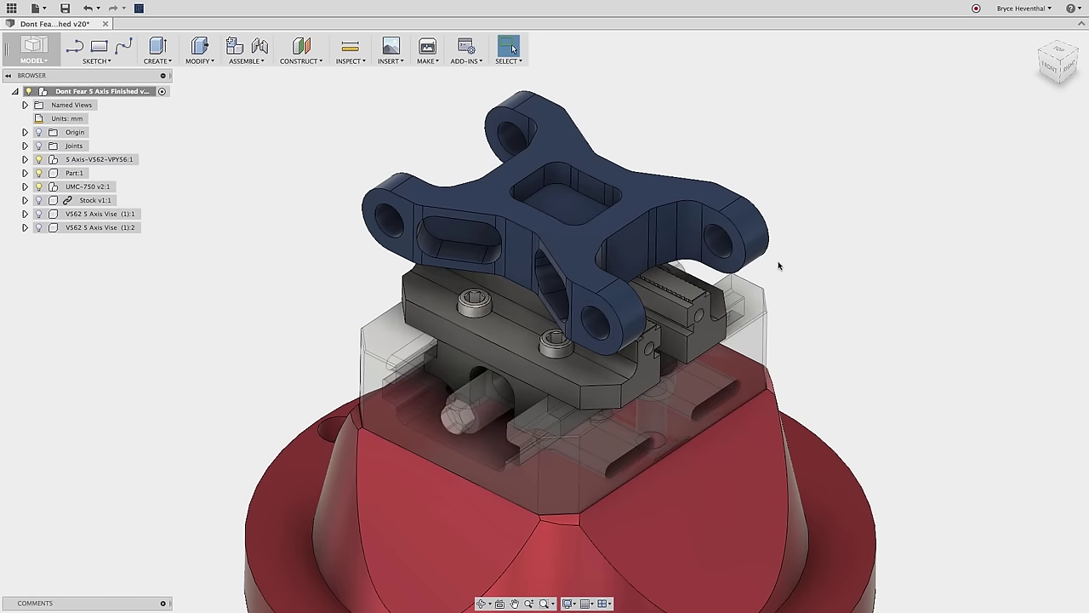
{"action": "mouse_move", "coordinate": [778, 265]}
{"action": "middle_mouse_down", "text": "shift"}
{"action": "mouse_move", "coordinate": [776, 221]}
{"action": "mouse_move", "coordinate": [775, 258]}
{"action": "middle_mouse_up", "text": "shift"}
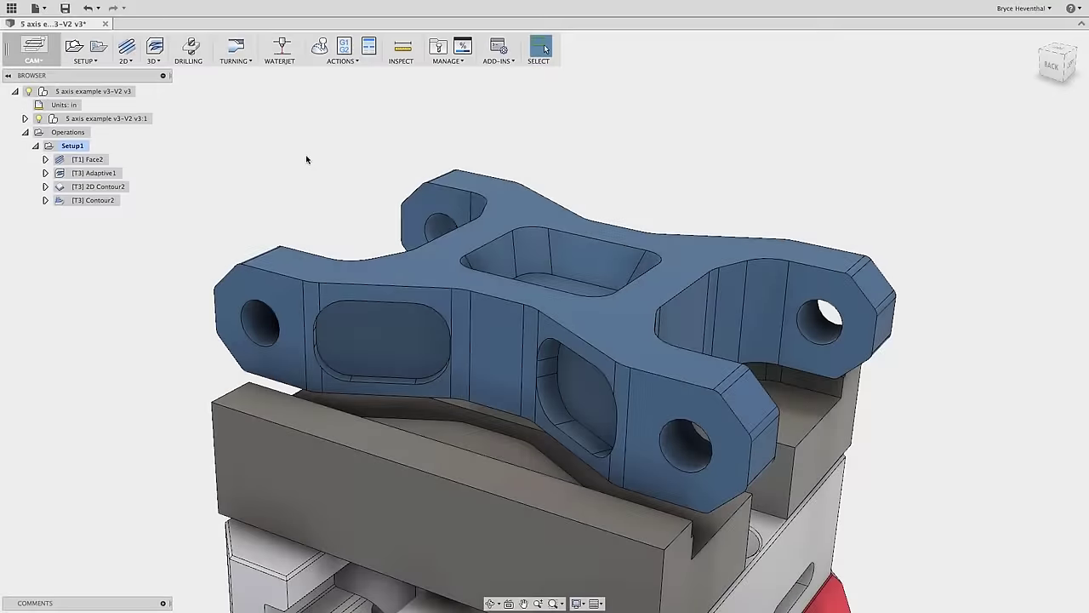
Edit the Adaptive1 toolpath so its Optimal Load uses the expression tool_diameter * 0.3.
{"action": "right_click", "coordinate": [92, 173]}
{"action": "left_click", "coordinate": [100, 180]}
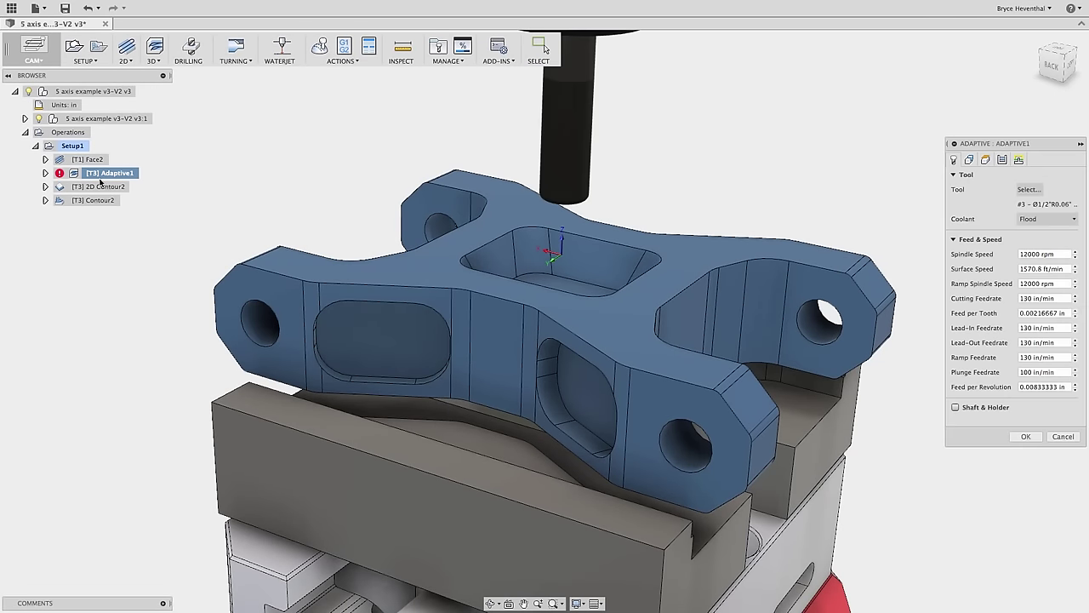
{"action": "left_click", "coordinate": [1005, 160]}
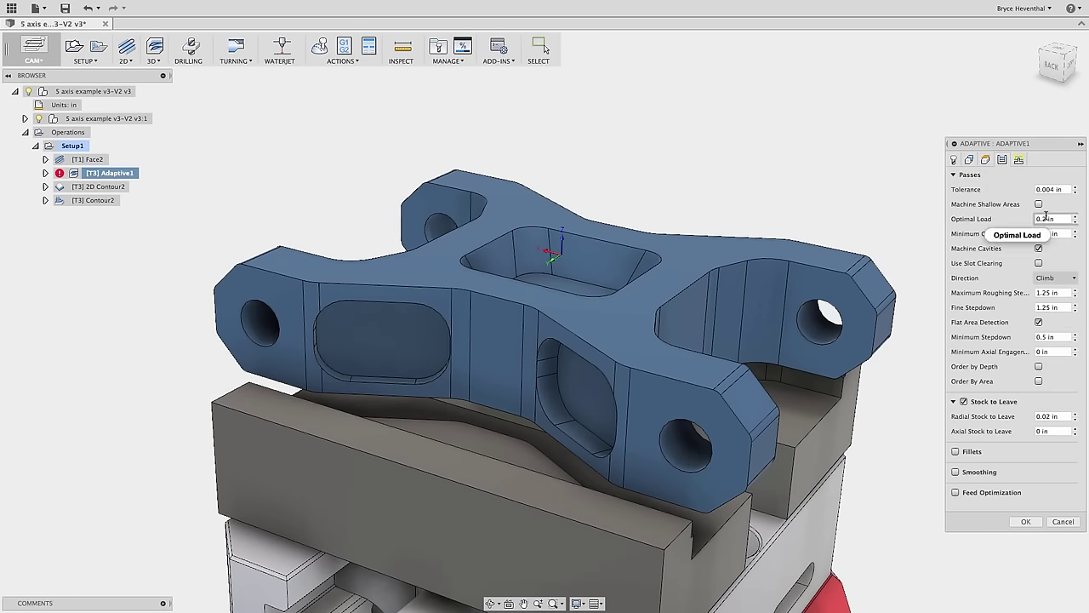
{"action": "mouse_move", "coordinate": [1047, 217]}
{"action": "right_click", "coordinate": [1040, 220]}
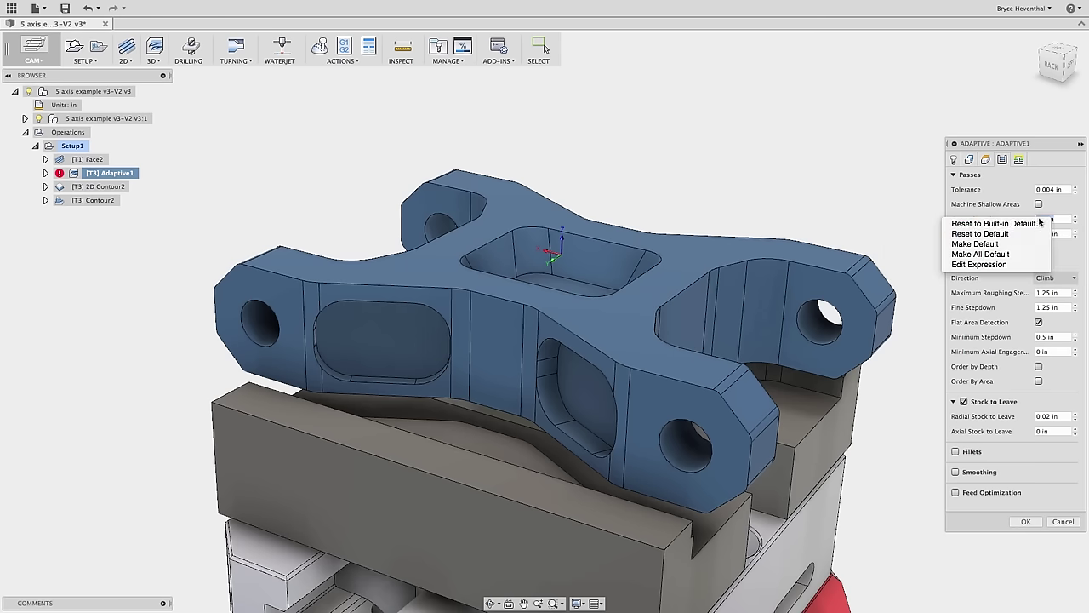
{"action": "left_click", "coordinate": [1030, 265]}
{"action": "type", "text": "3"}
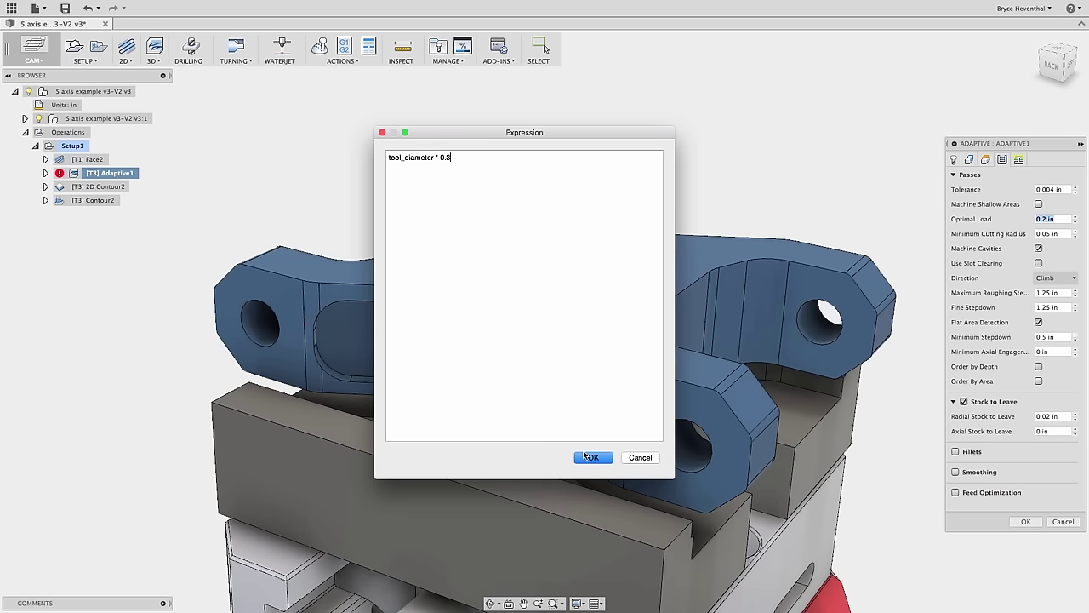
{"action": "left_click", "coordinate": [594, 457]}
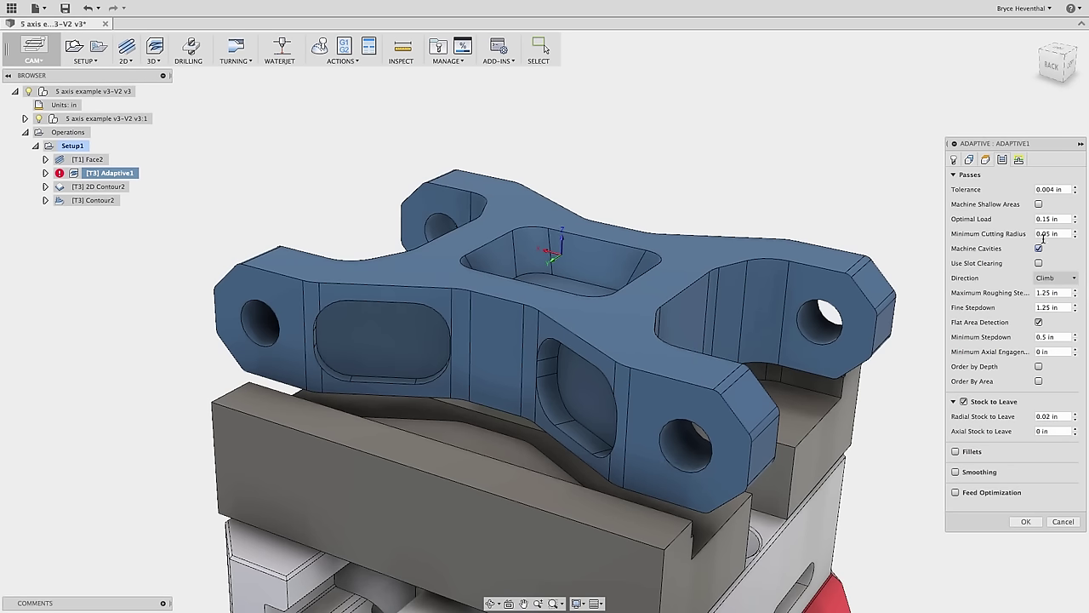
Check the Optimal Load expression of the Adaptive1 toolpath and accept the edit.
{"action": "mouse_move", "coordinate": [1044, 219]}
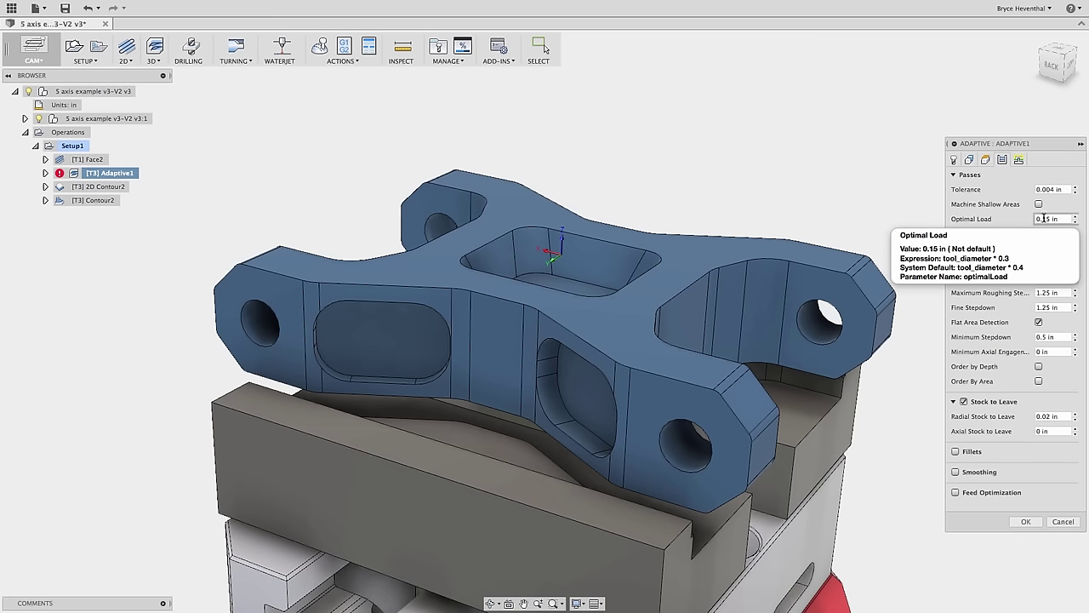
{"action": "left_click", "coordinate": [1025, 521]}
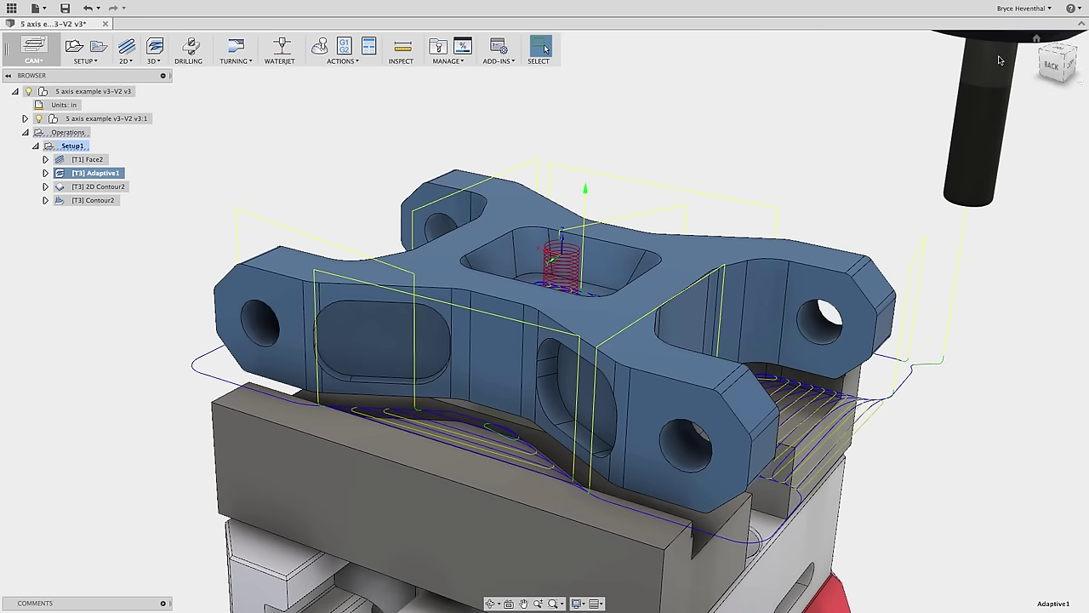
Enable the CAM - Tool Orientation preview feature in the preferences, apply it and accept.
{"action": "left_click", "coordinate": [1004, 9]}
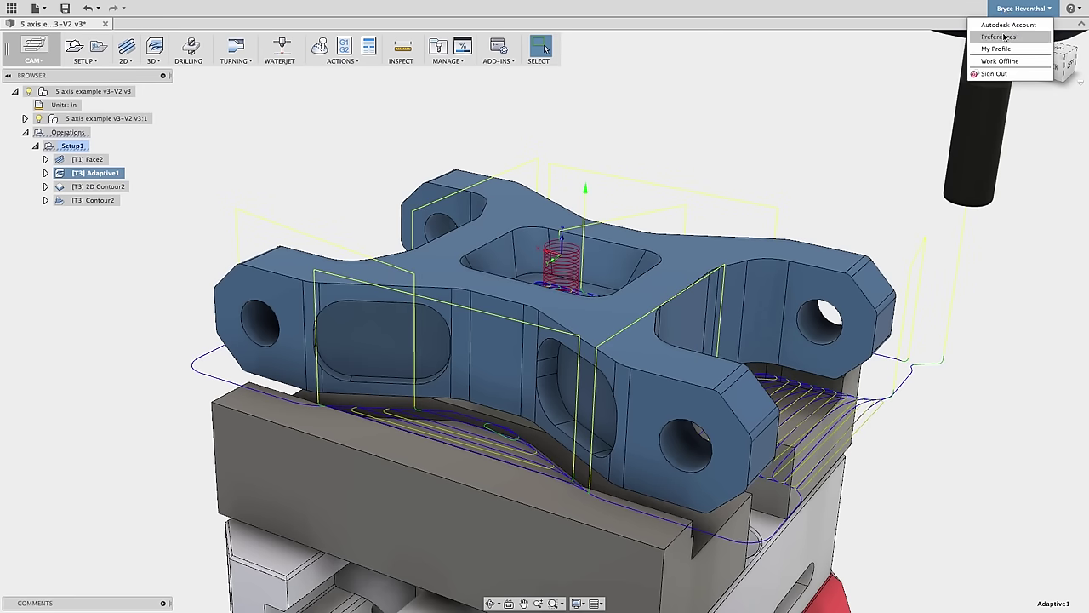
{"action": "left_click", "coordinate": [1003, 37]}
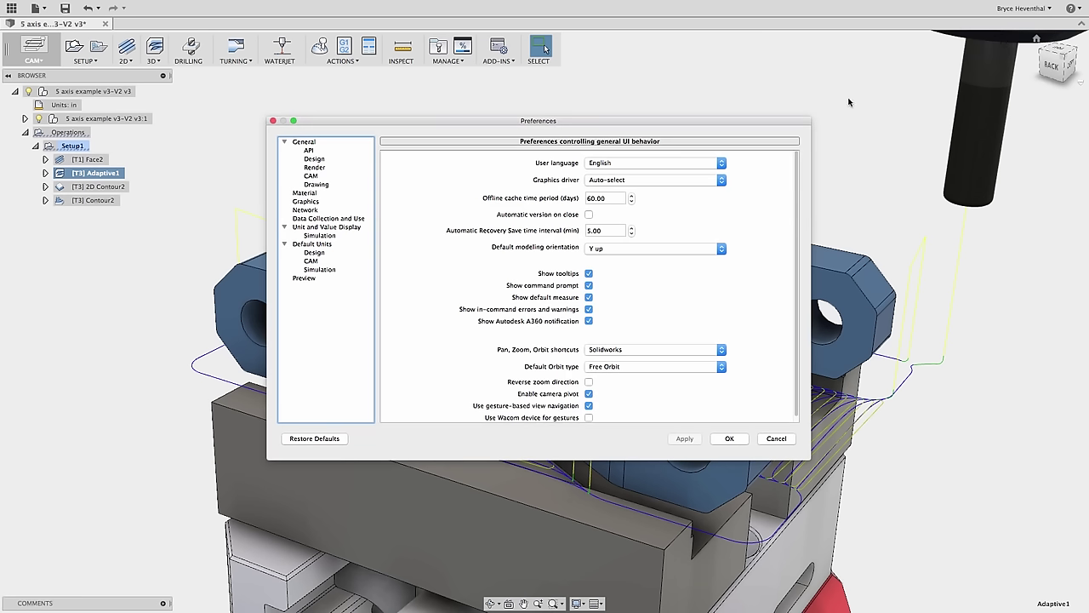
{"action": "left_click", "coordinate": [350, 279]}
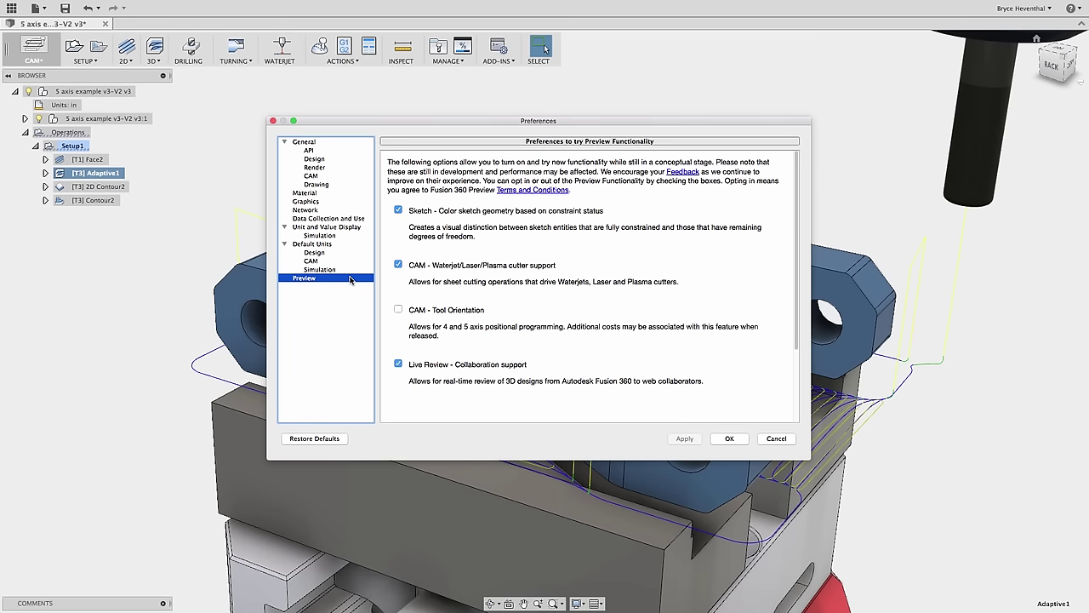
{"action": "left_click", "coordinate": [397, 310]}
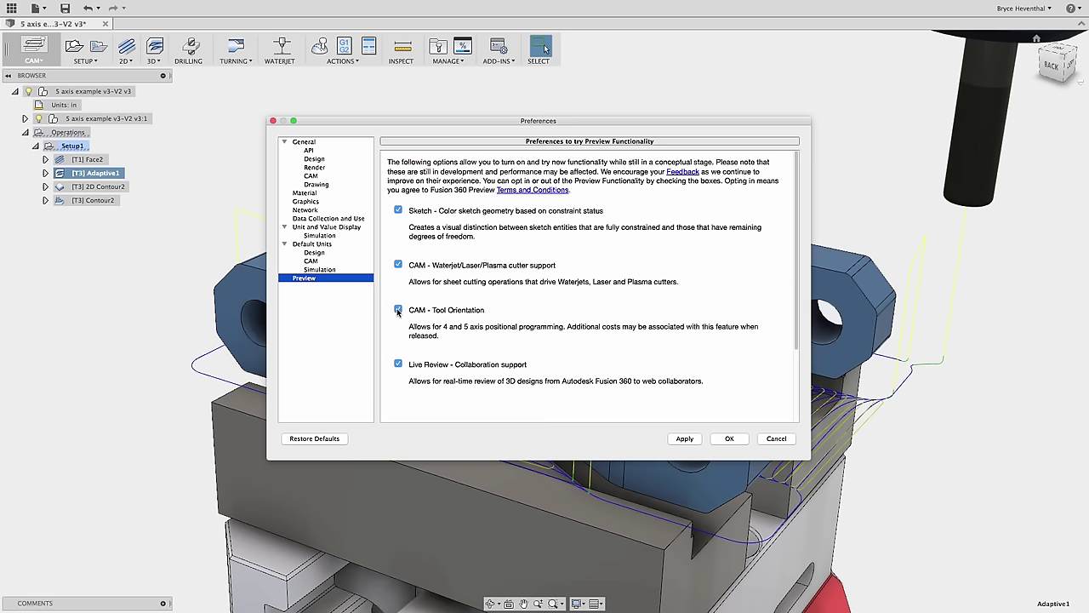
{"action": "left_click", "coordinate": [685, 440]}
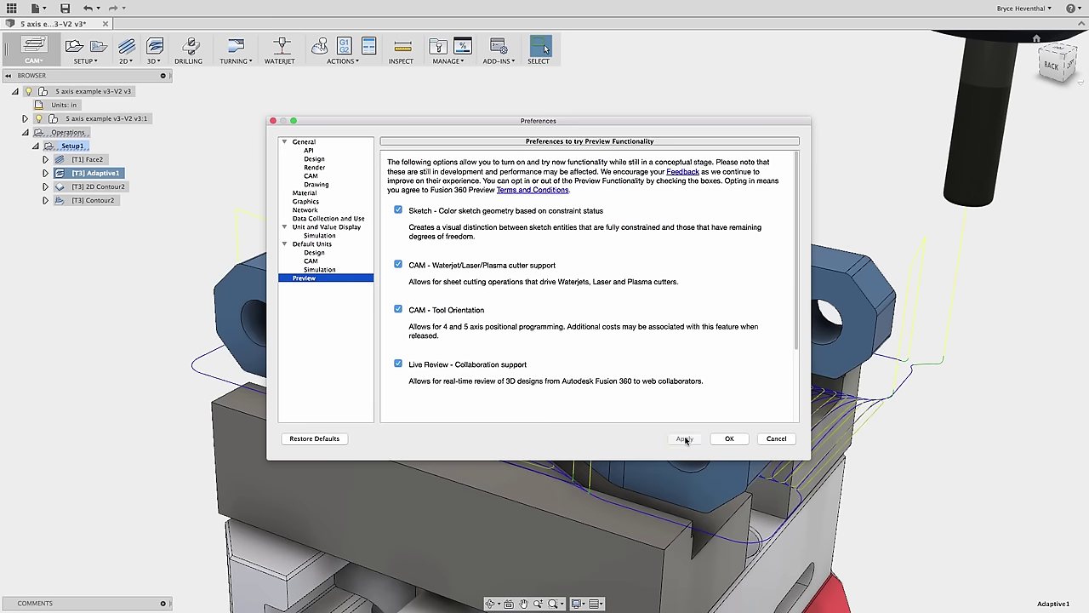
{"action": "left_click", "coordinate": [728, 439]}
Start a 2D Pocket operation and browse its tool choices in the Inch - Aluminum sample library.
{"action": "left_click", "coordinate": [128, 61]}
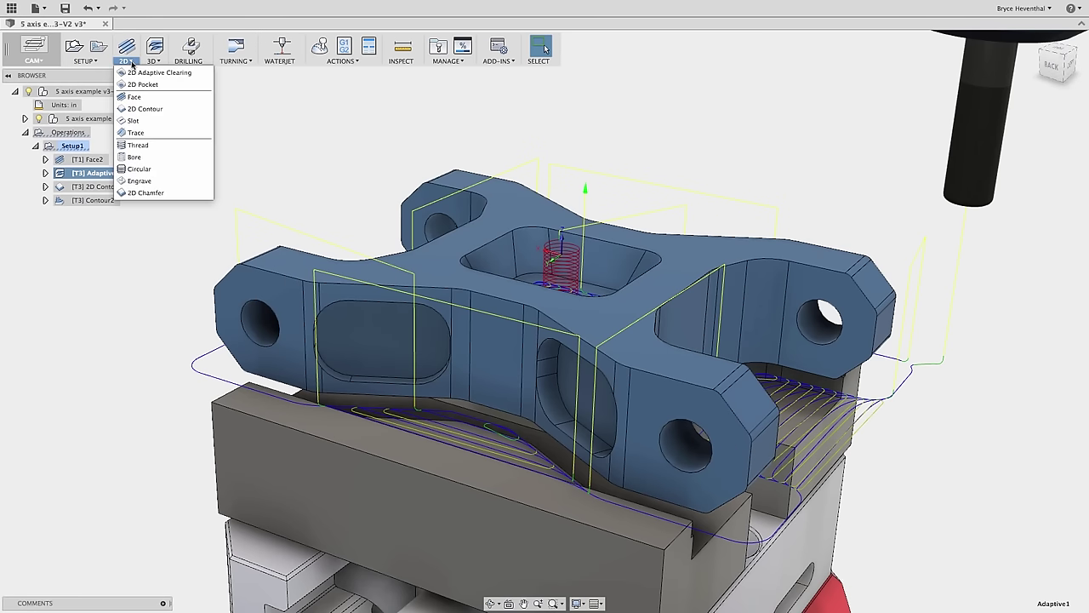
{"action": "left_click", "coordinate": [136, 85]}
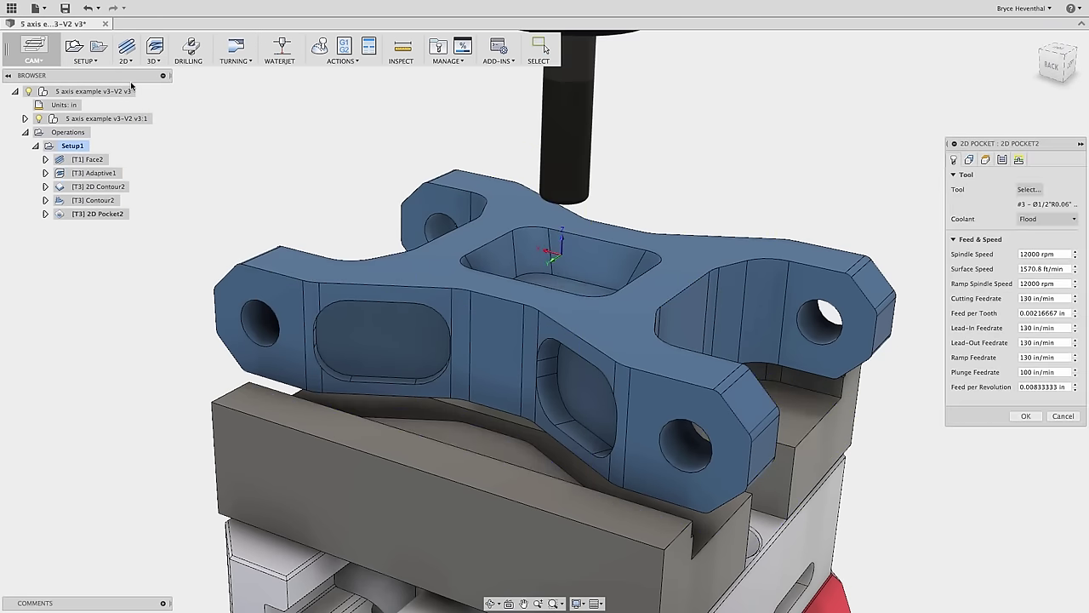
{"action": "left_click", "coordinate": [1029, 190]}
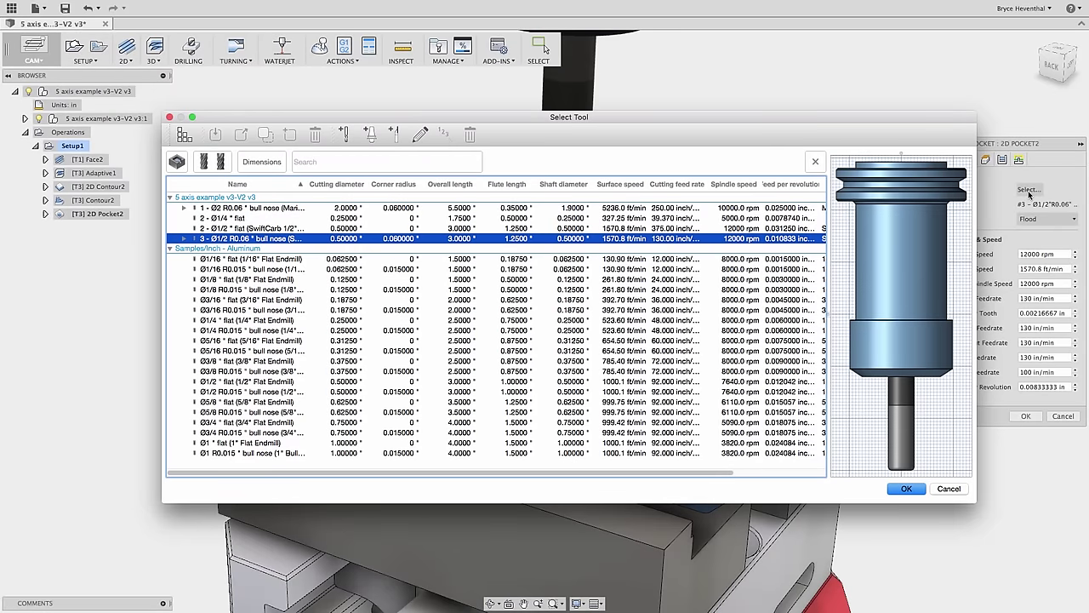
{"action": "left_click", "coordinate": [184, 135]}
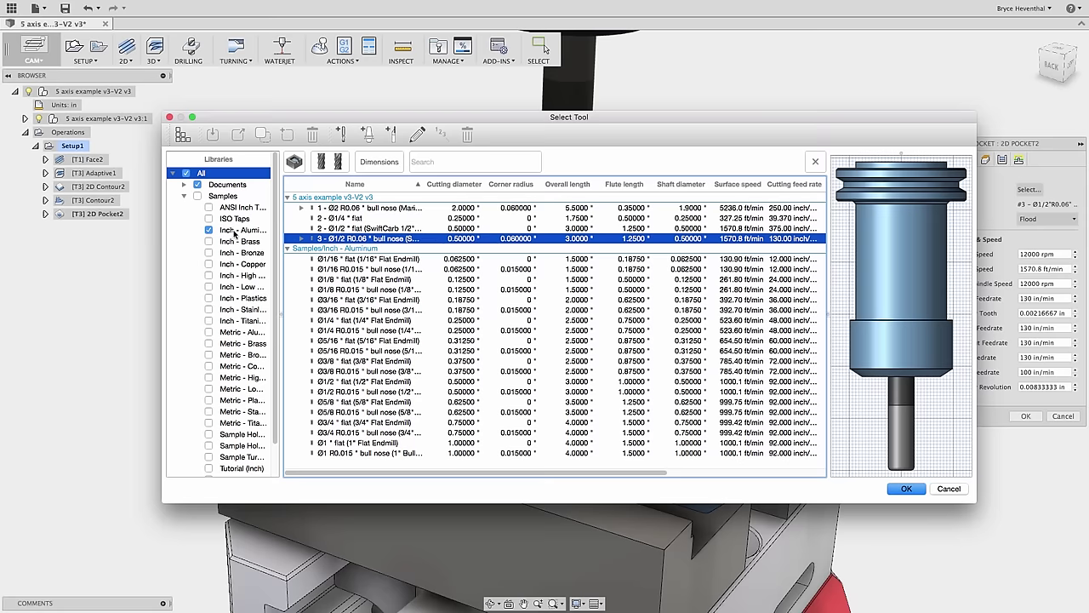
{"action": "left_click", "coordinate": [236, 231]}
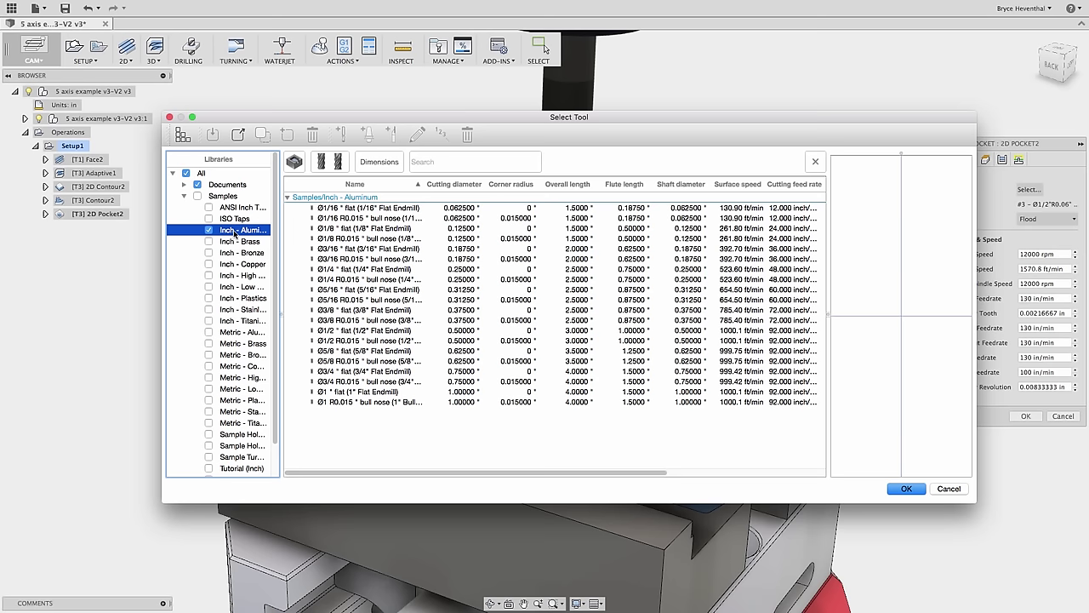
Filter the tools to flat end mills with a 0.25 in diameter and choose the 1/4" Flat Endmill.
{"action": "left_click", "coordinate": [328, 162]}
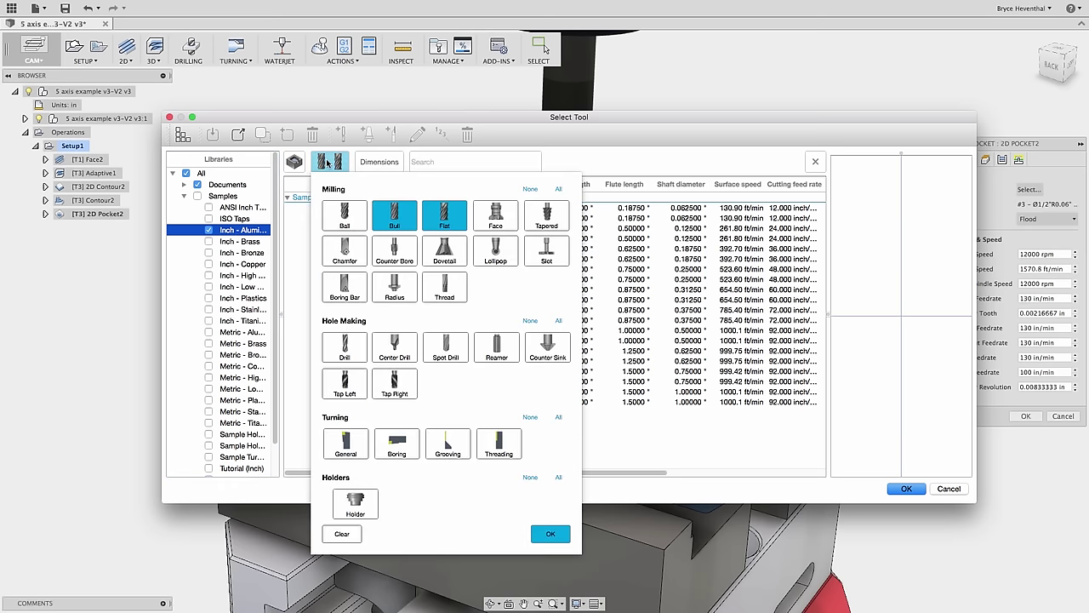
{"action": "left_click", "coordinate": [395, 218]}
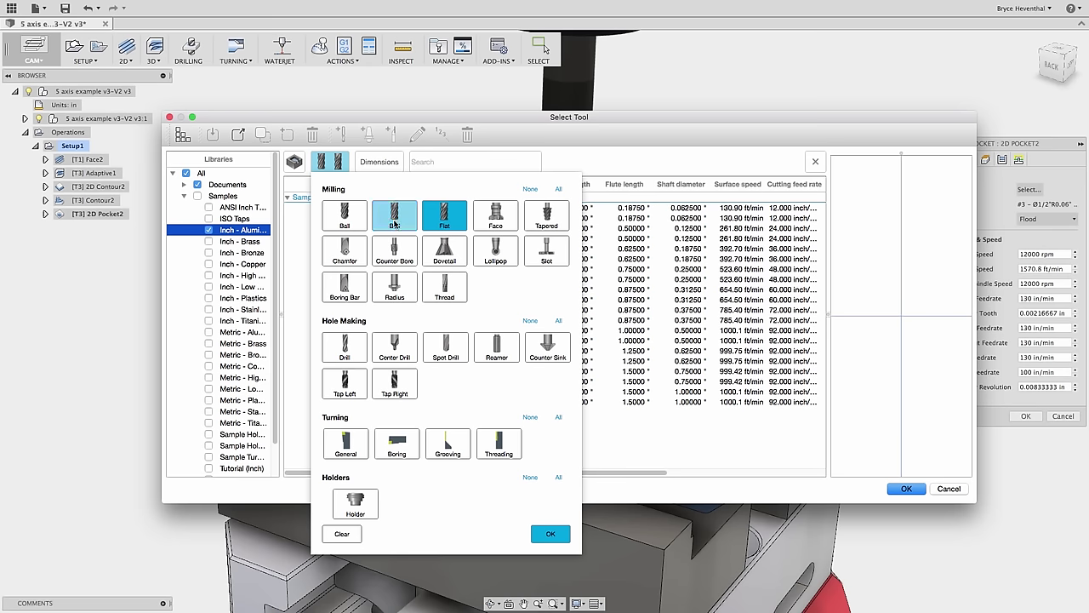
{"action": "left_click", "coordinate": [328, 163]}
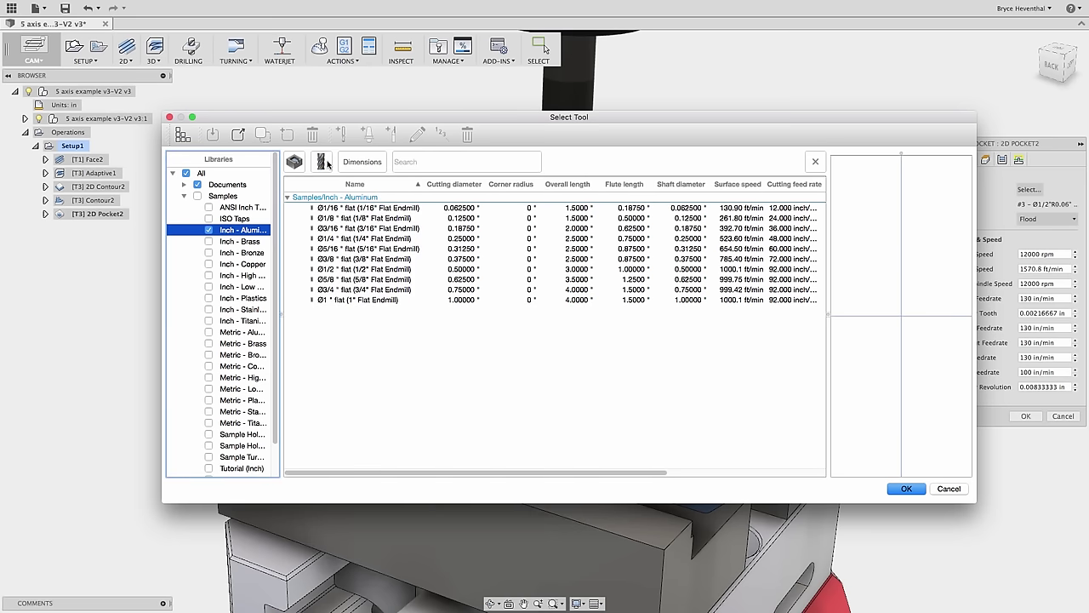
{"action": "left_click", "coordinate": [362, 162]}
{"action": "left_click", "coordinate": [353, 192]}
{"action": "left_click", "coordinate": [445, 194]}
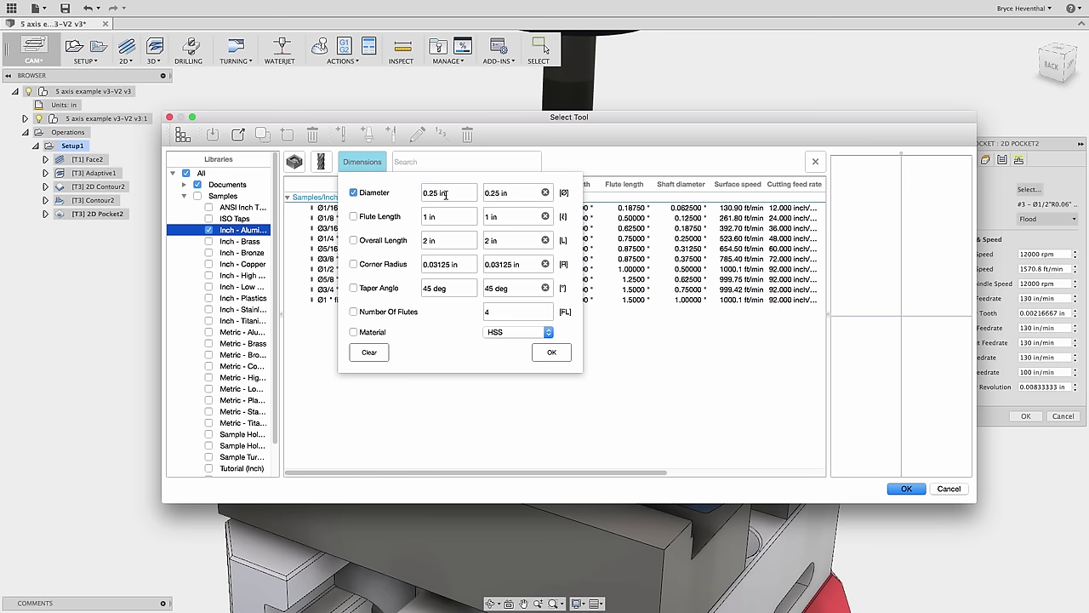
{"action": "left_click", "coordinate": [545, 352]}
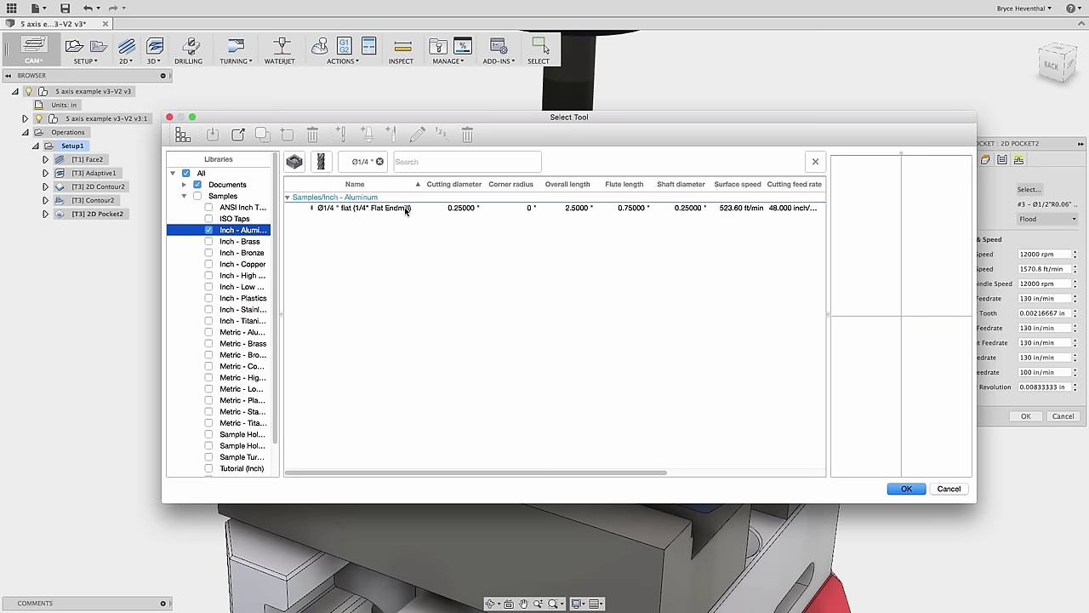
{"action": "double_click", "coordinate": [406, 209]}
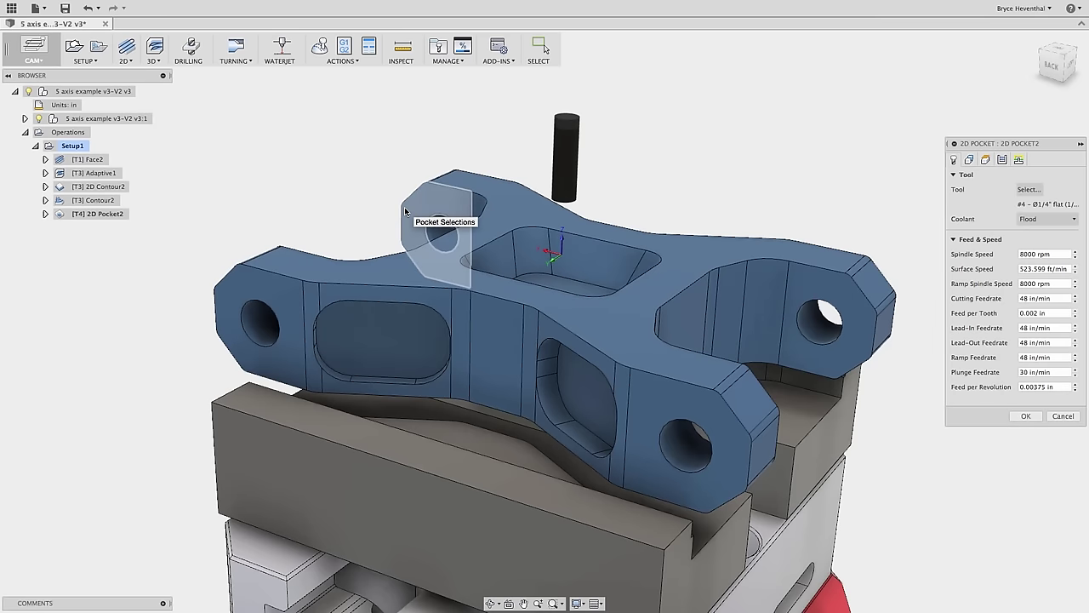
Enable Tool Orientation with the Z axis from the rounded side pocket's floor face, and select that pocket for machining.
{"action": "left_click", "coordinate": [971, 161]}
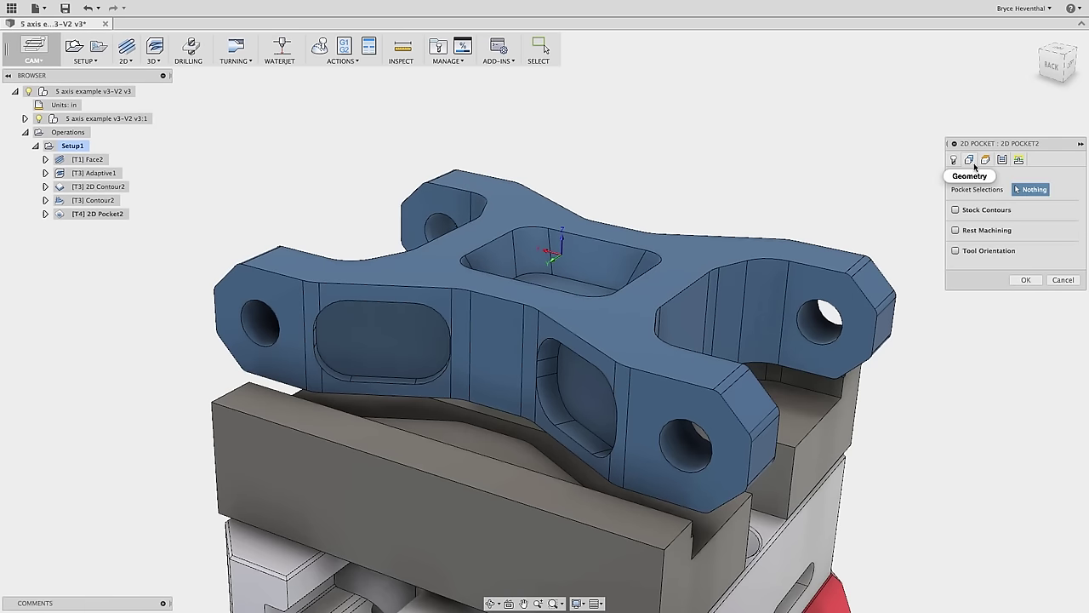
{"action": "left_click", "coordinate": [956, 251]}
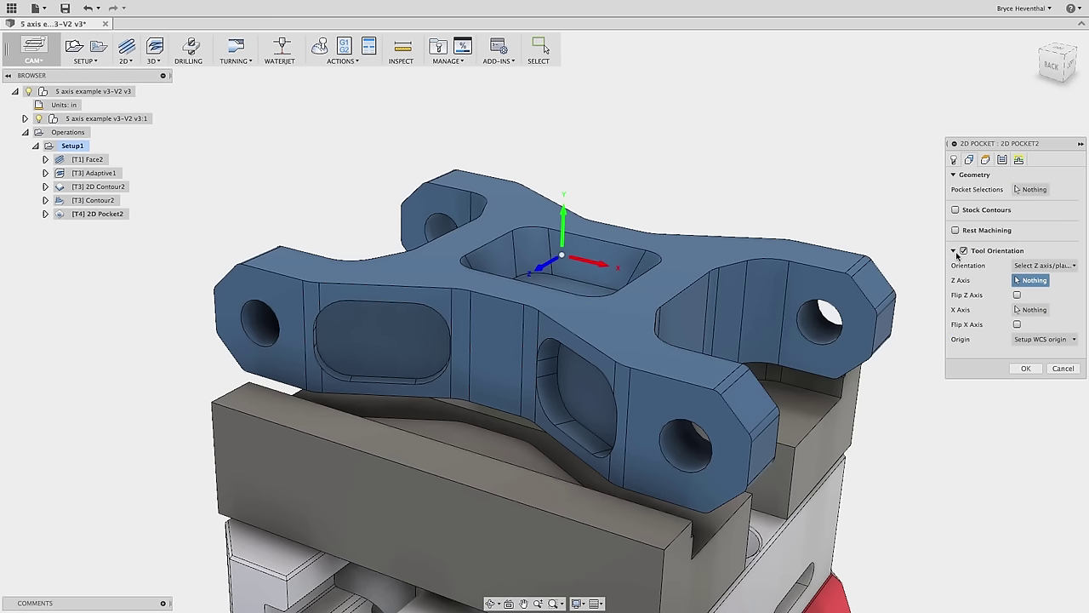
{"action": "left_click", "coordinate": [388, 335]}
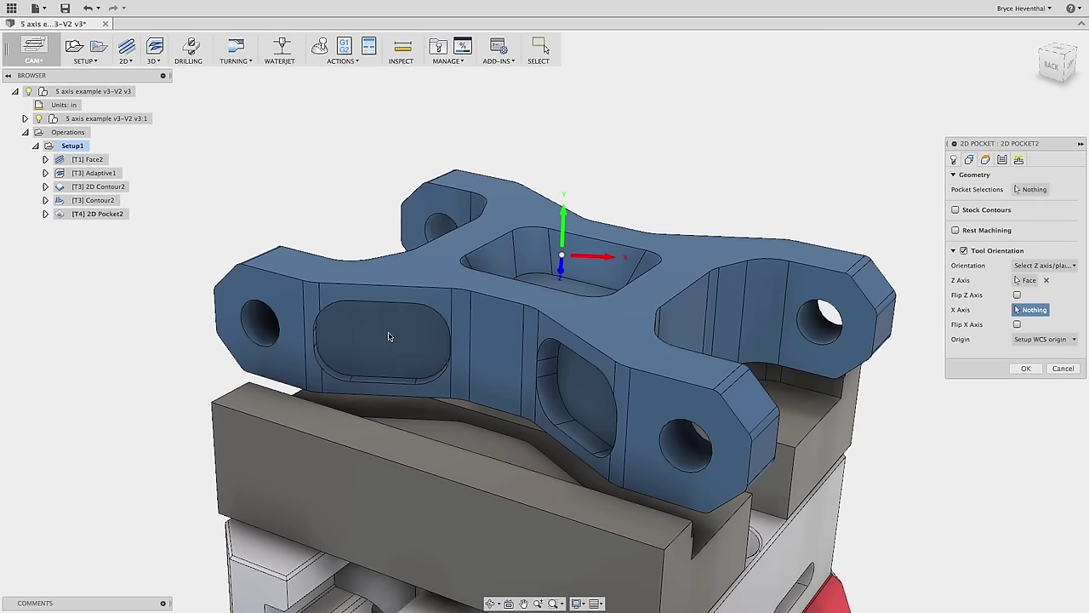
{"action": "left_click", "coordinate": [1027, 191]}
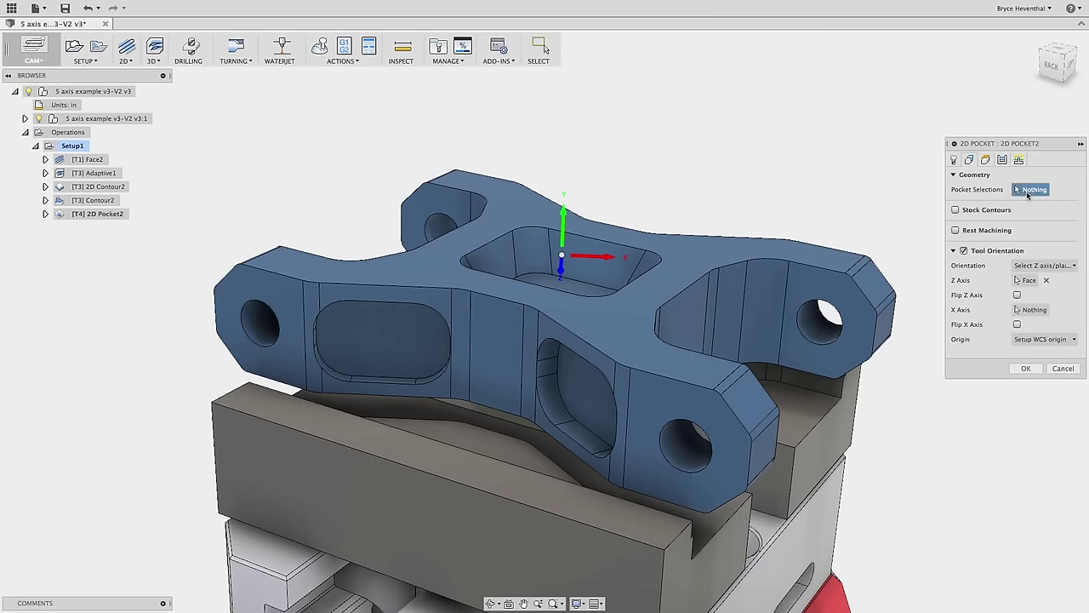
{"action": "left_click", "coordinate": [422, 355]}
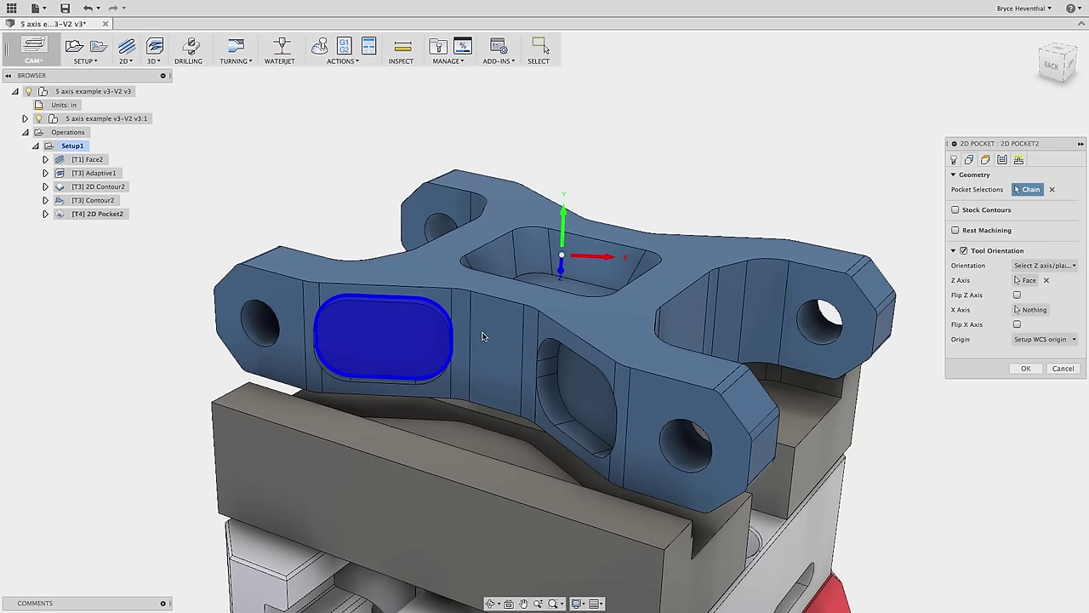
Set the pocket operation's Top Height from a selection at the side pocket's lower edge, with a 0.08 in offset.
{"action": "left_click", "coordinate": [1002, 161]}
{"action": "left_click", "coordinate": [985, 162]}
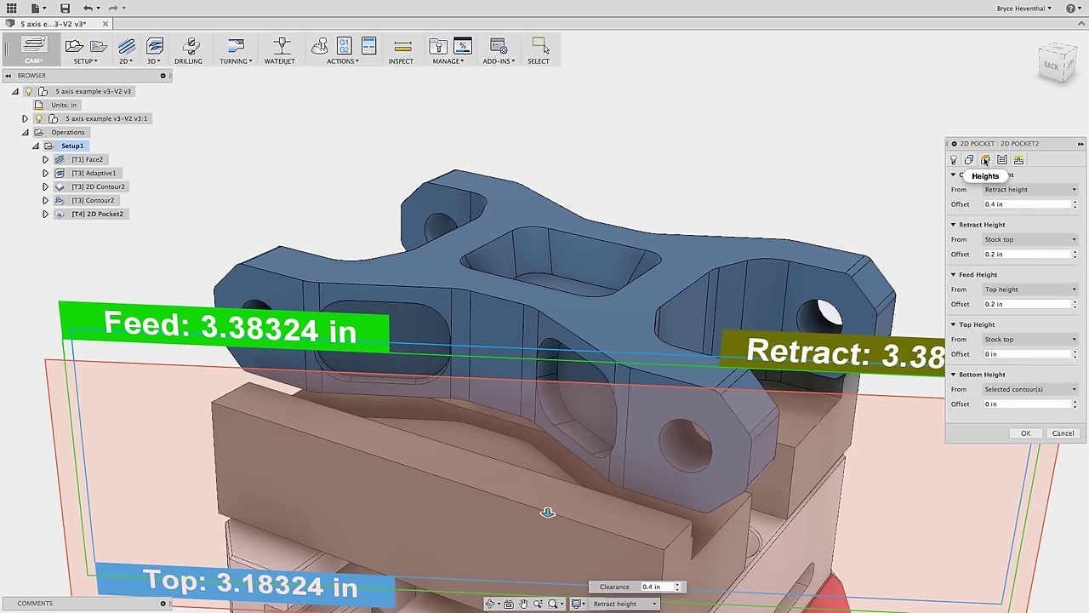
{"action": "left_click", "coordinate": [996, 340]}
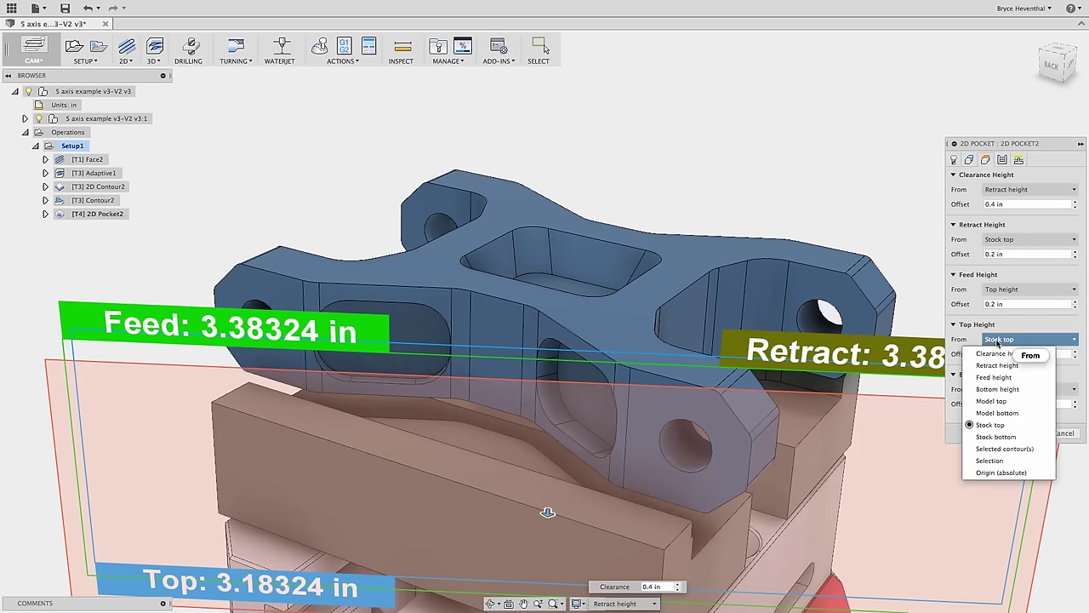
{"action": "left_click", "coordinate": [991, 461]}
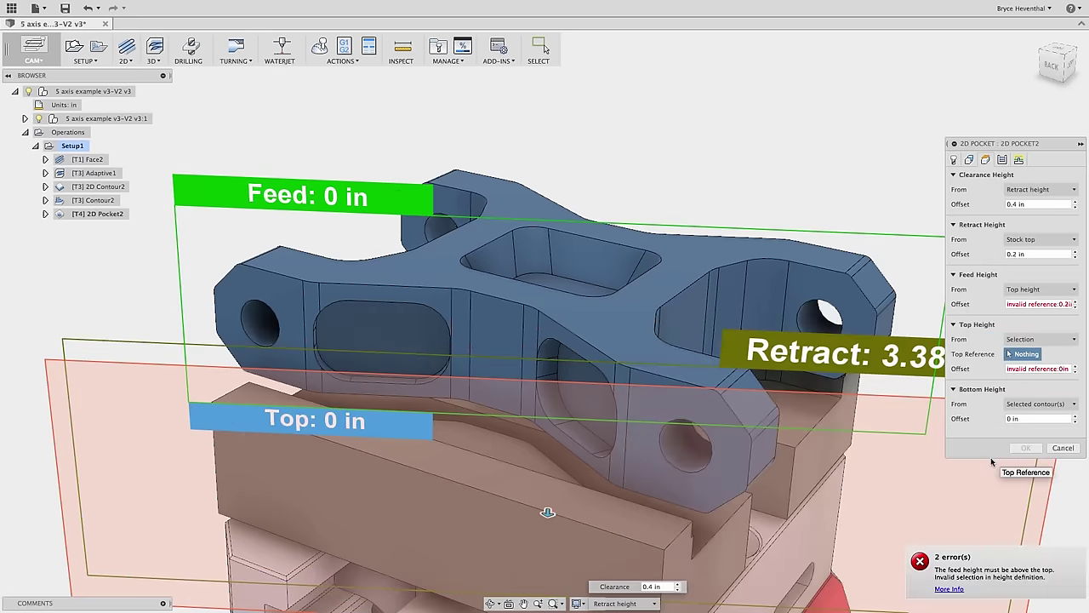
{"action": "left_click", "coordinate": [414, 383]}
{"action": "left_click", "coordinate": [1052, 368]}
{"action": "type", "text": ".08"}
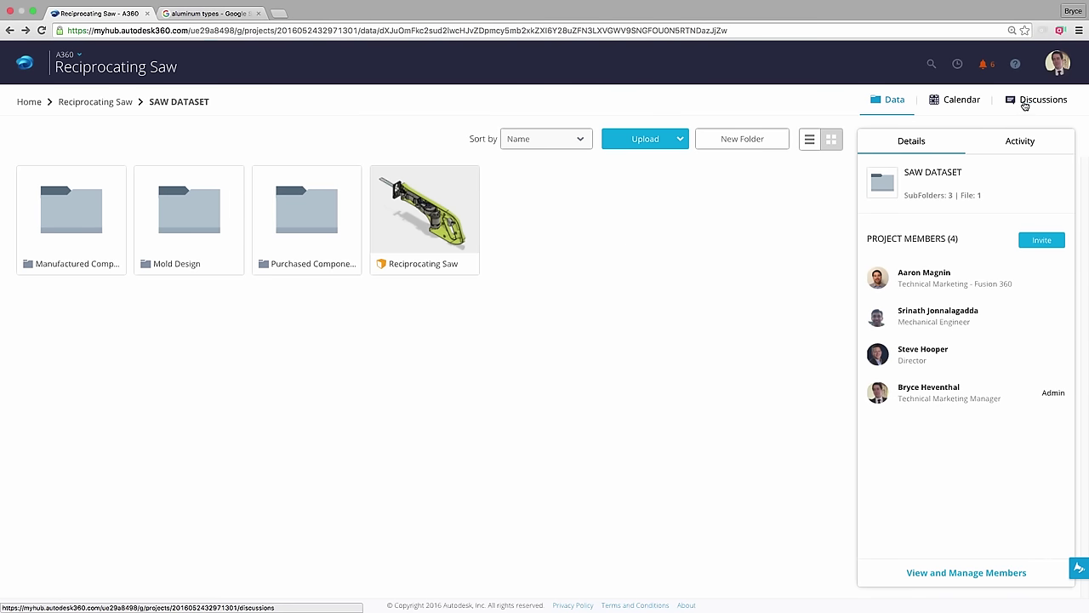
Switch to the Reciprocating Saw project in A360 and post a discussion titled "What material should we test for the blade?".
{"action": "left_click", "coordinate": [1025, 103]}
{"action": "left_click", "coordinate": [681, 147]}
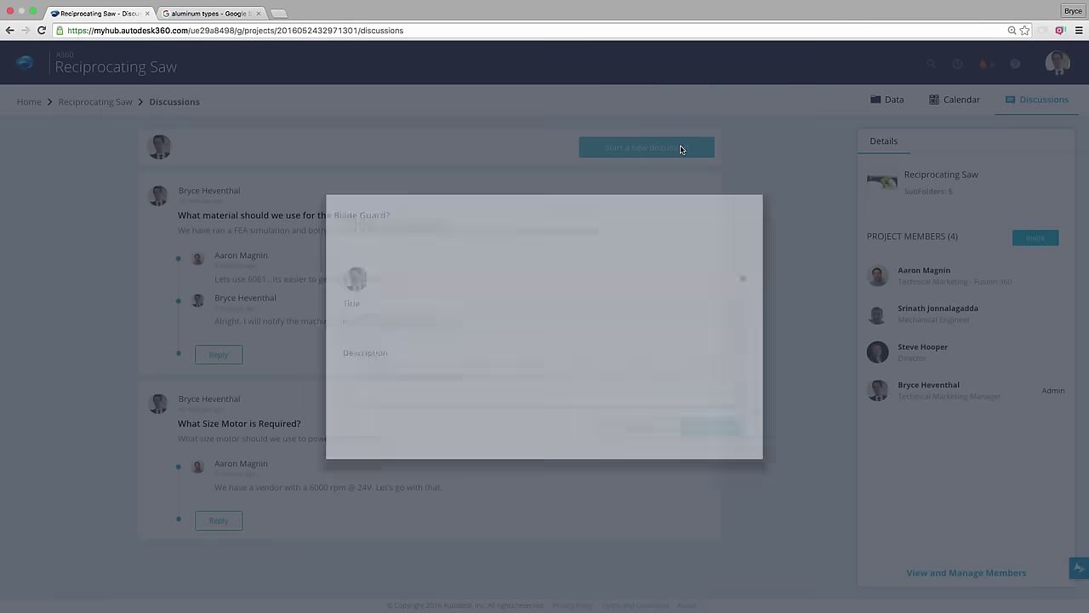
{"action": "type", "text": "What material should we test for the blade"}
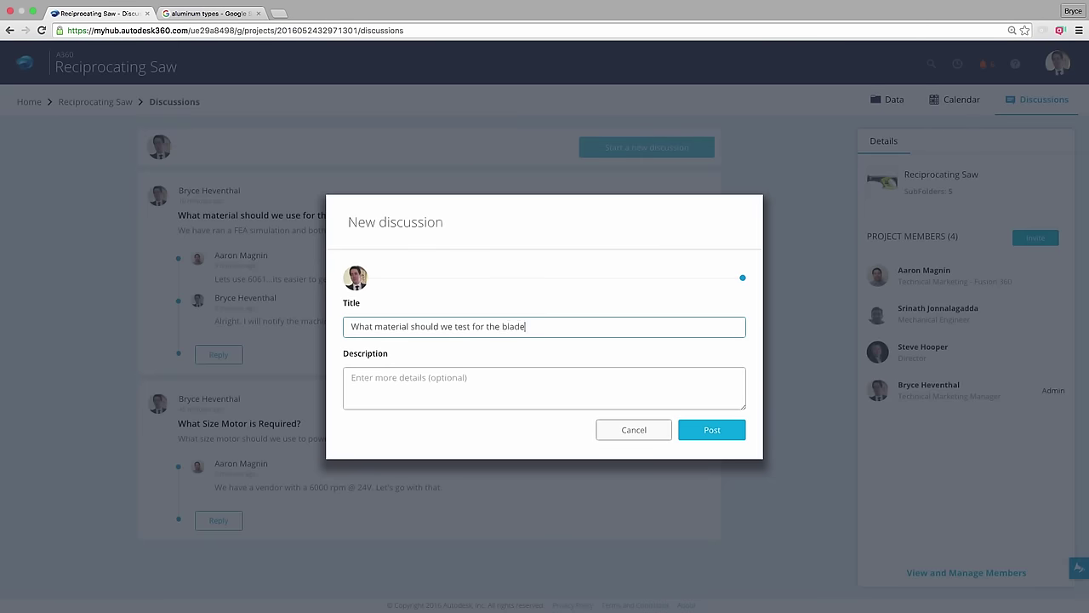
{"action": "type", "text": "?"}
{"action": "key", "text": "Return"}
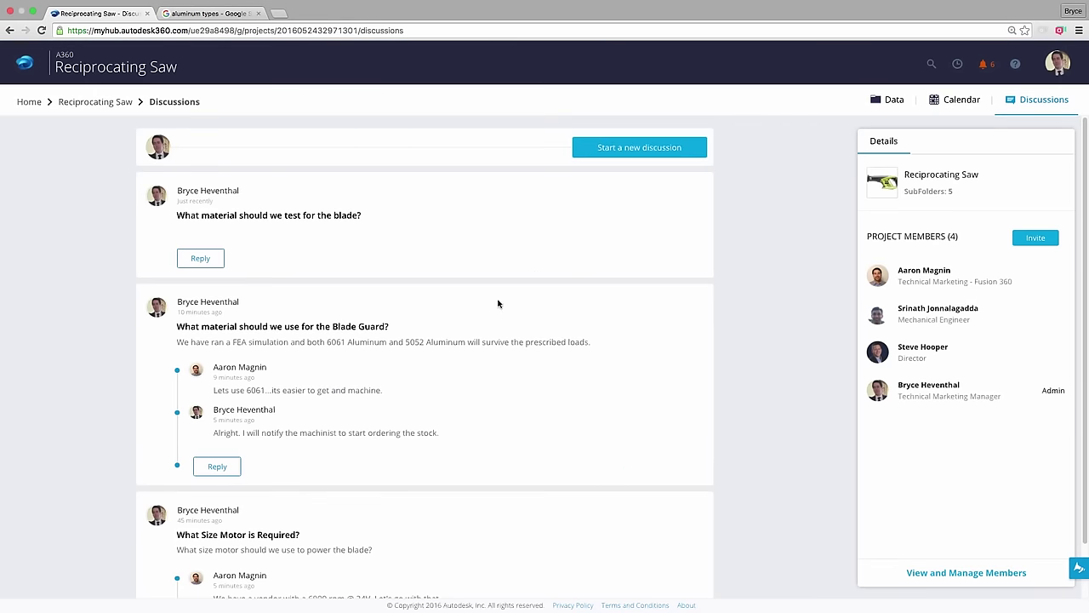
Reply to the "What Size Motor is Required?" discussion with "Alright please order for prototyping.".
{"action": "scroll", "coordinate": [472, 356], "scroll_direction": "down", "scroll_amount": 2}
{"action": "left_click", "coordinate": [217, 552]}
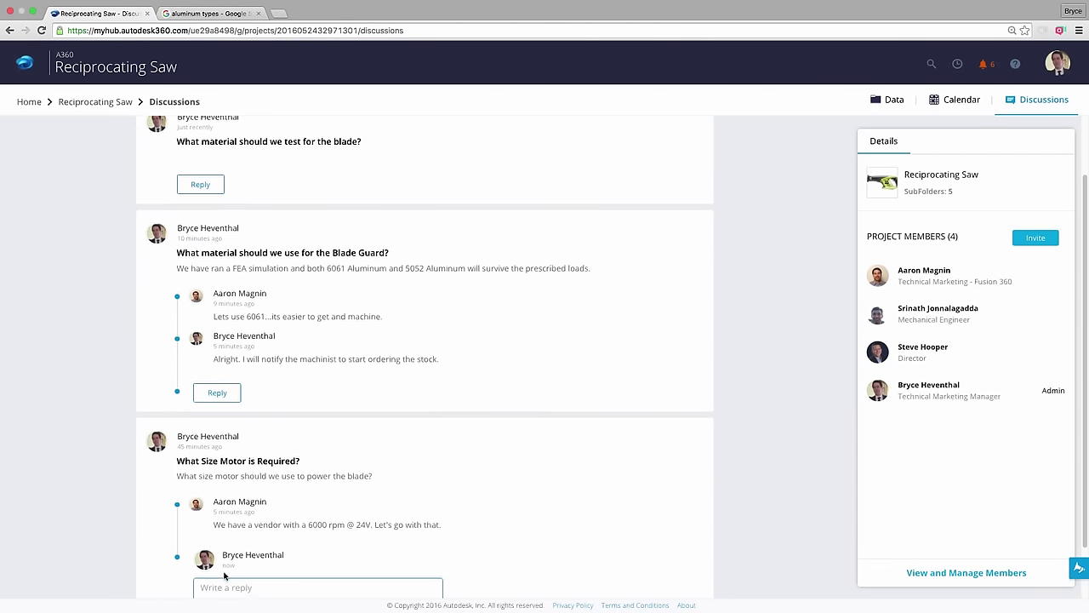
{"action": "type", "text": "Alright please order for prototyping."}
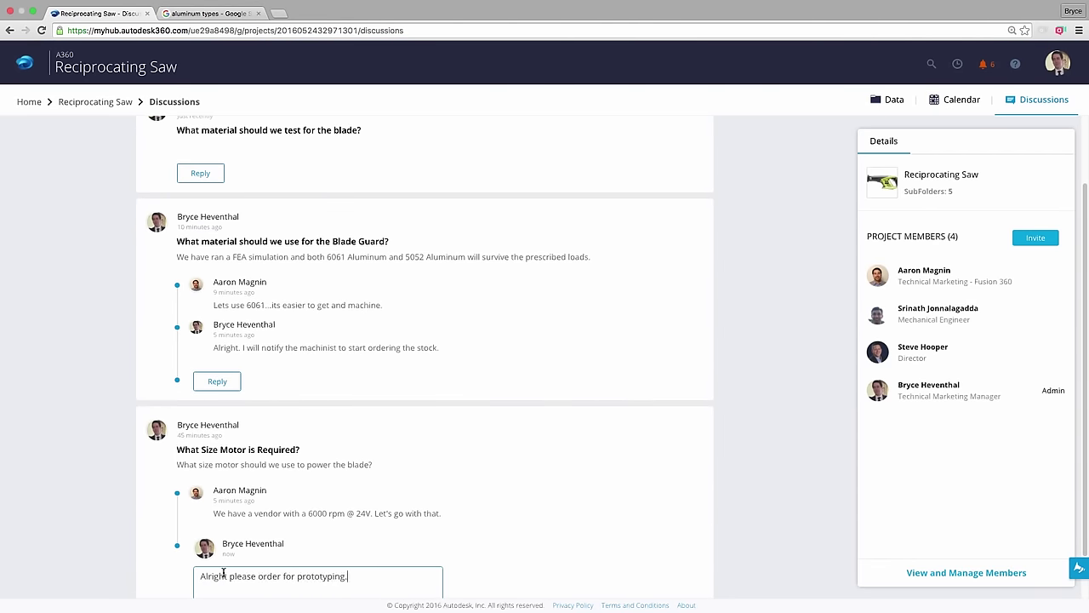
{"action": "key", "text": "Return"}
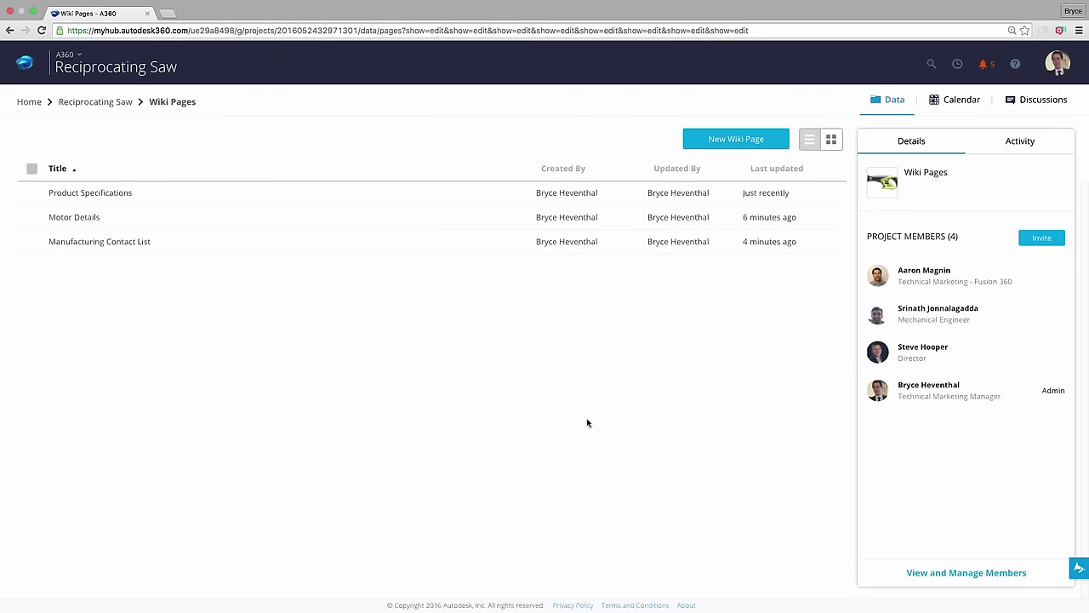
Edit the Product Specifications wiki page, replacing the Product Weight value with "lbs", and publish the page.
{"action": "left_click", "coordinate": [130, 193]}
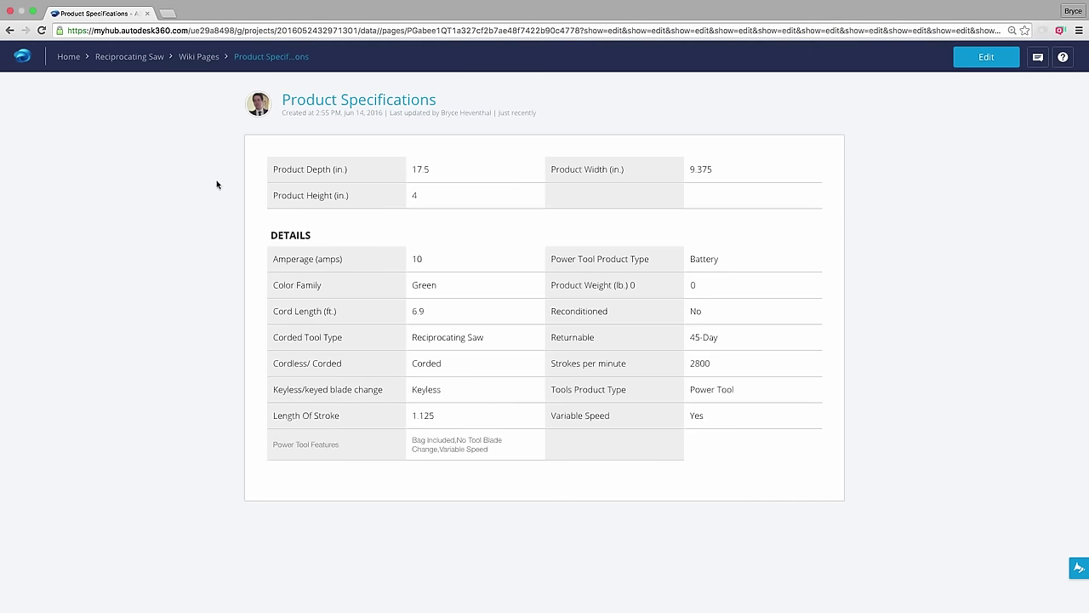
{"action": "left_click", "coordinate": [964, 57]}
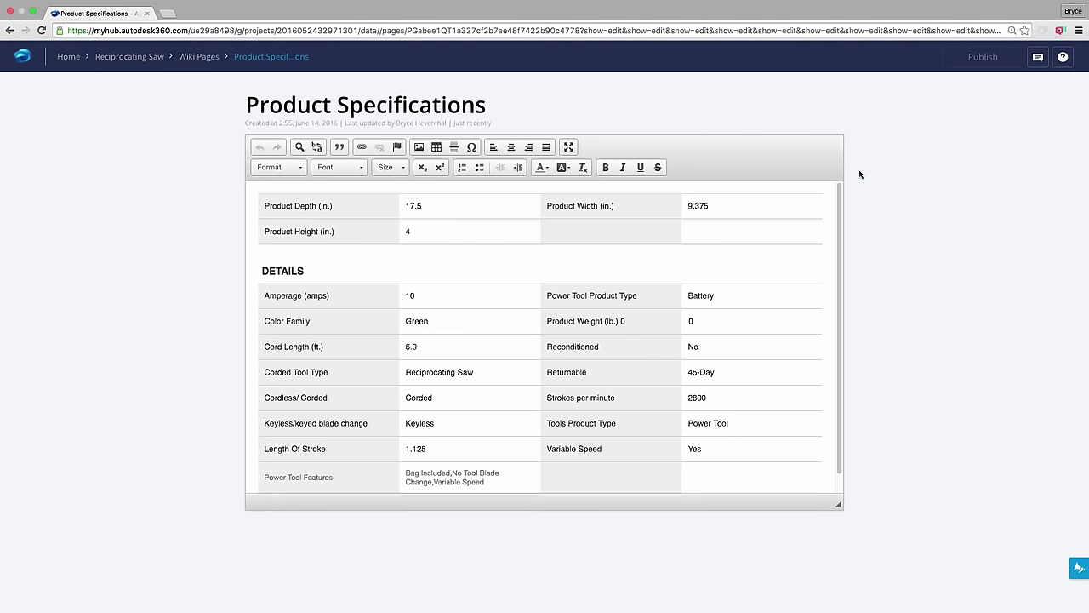
{"action": "left_click", "coordinate": [711, 321]}
{"action": "key", "text": "BackSpace"}
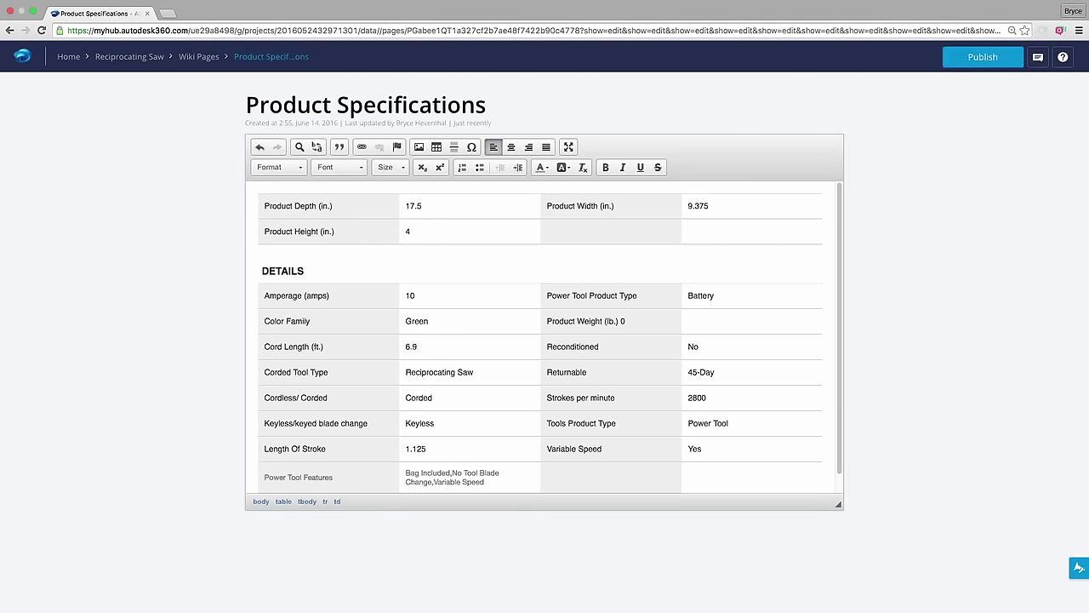
{"action": "type", "text": "lbs"}
{"action": "left_click", "coordinate": [970, 63]}
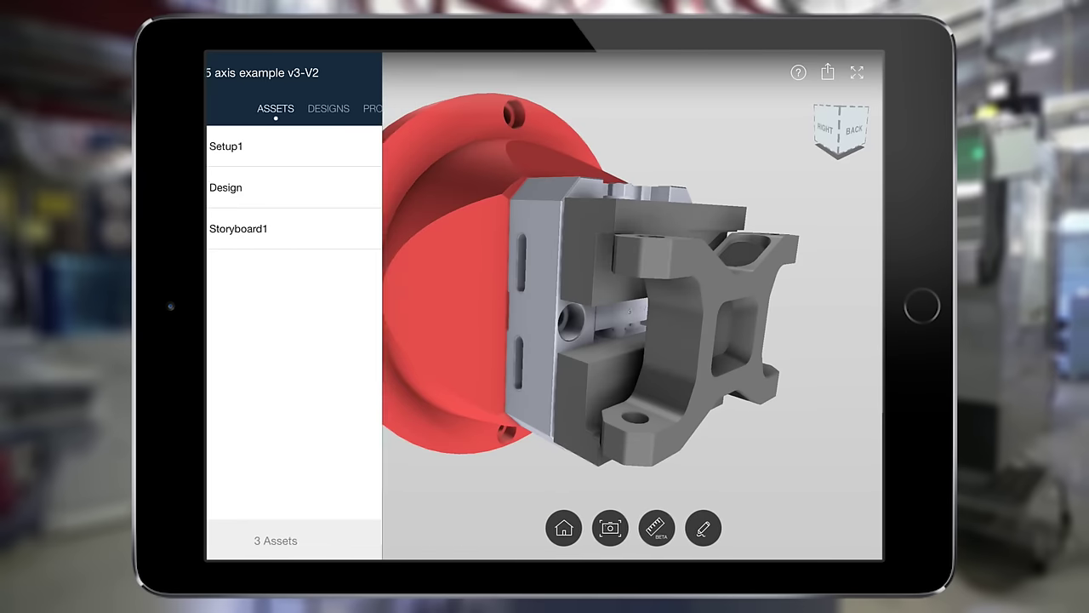
Switch to the tablet viewer, isolate the bracket in the 5 axis example v3-V2 assembly and start the Measure tool.
{"action": "left_click", "coordinate": [696, 340]}
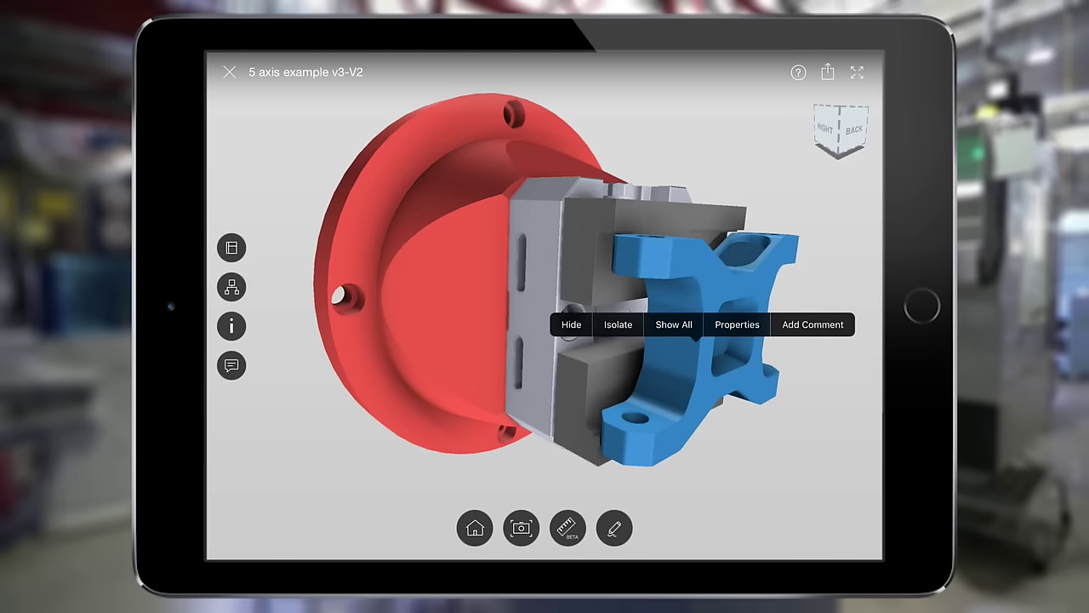
{"action": "left_click", "coordinate": [617, 324]}
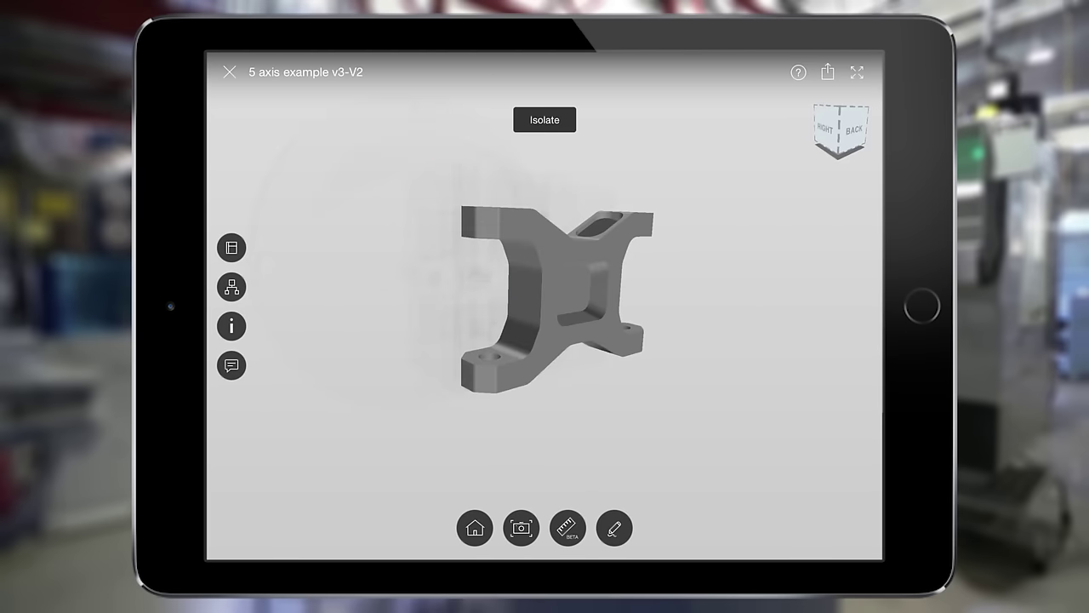
{"action": "left_click", "coordinate": [567, 527]}
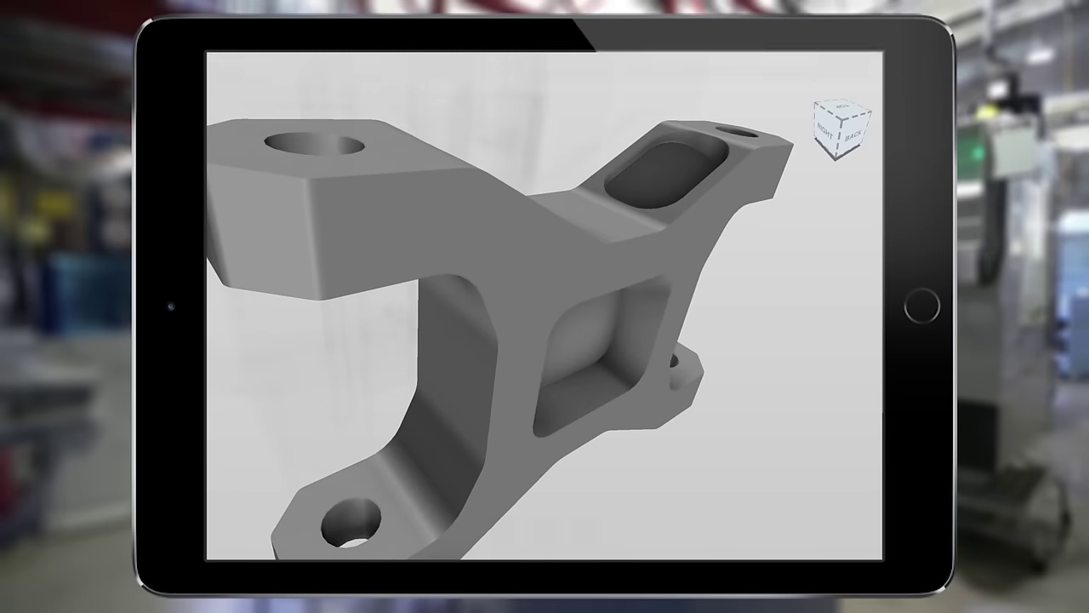